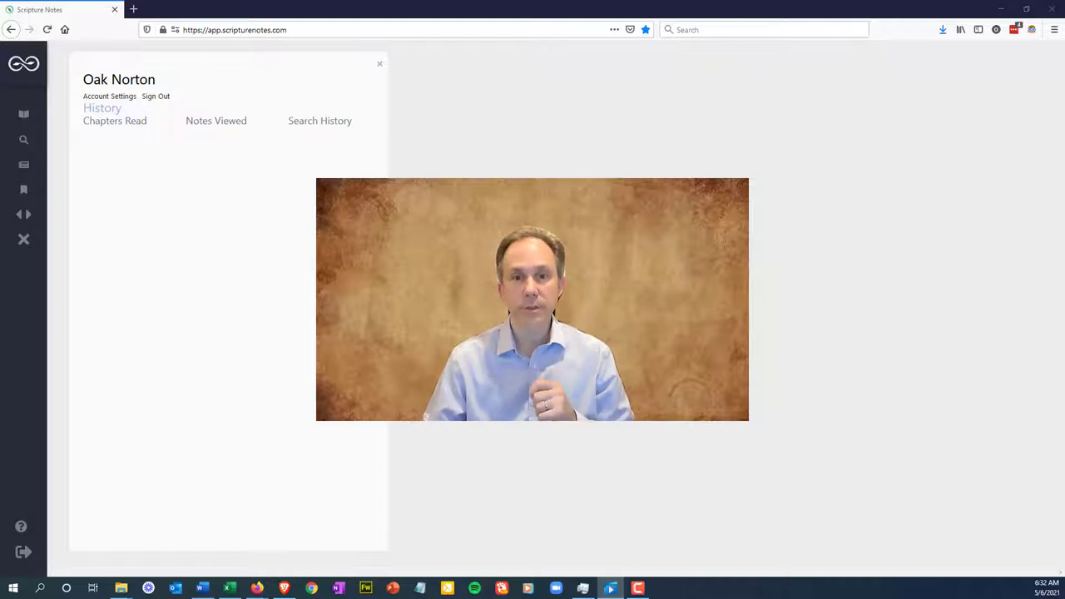
Search the scriptures for 'eye and single' to bring up its 10 verse results
{"action": "left_click", "coordinate": [24, 141]}
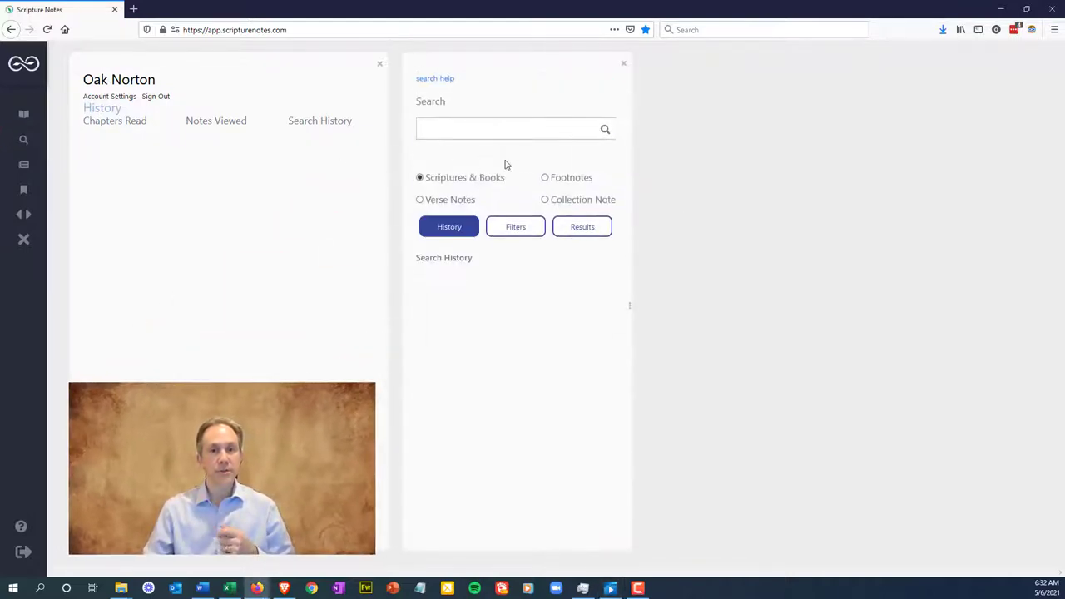
{"action": "left_click", "coordinate": [527, 131]}
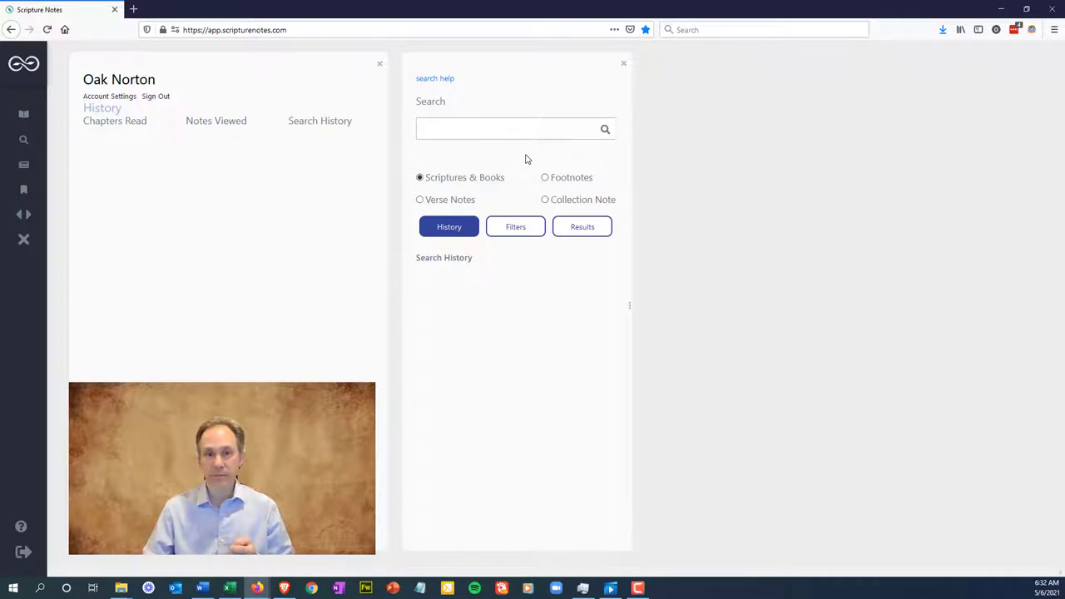
{"action": "type", "text": "eye and single"}
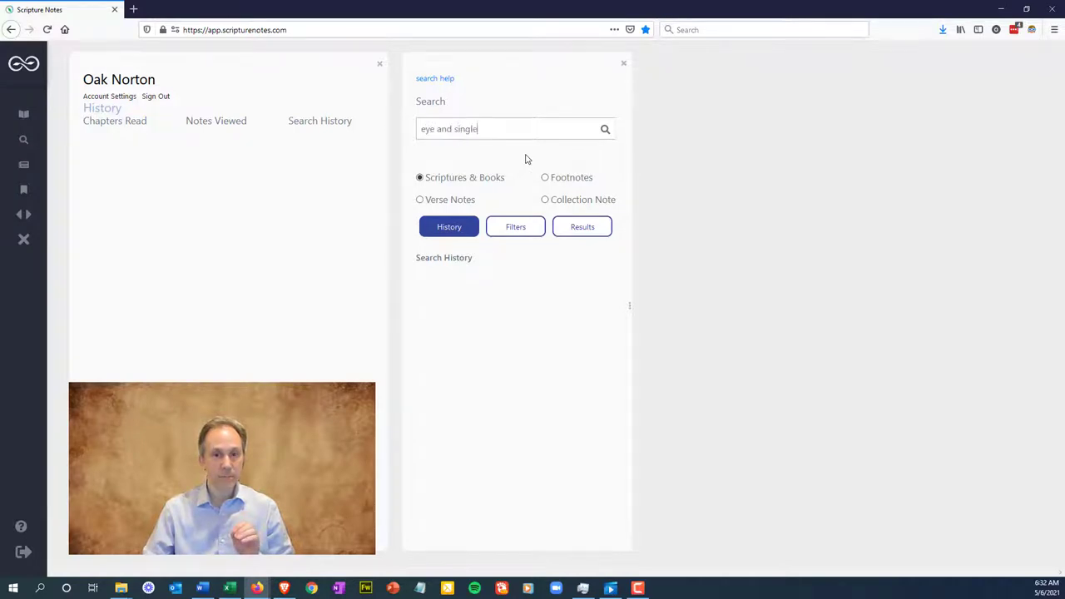
{"action": "key", "text": "Return"}
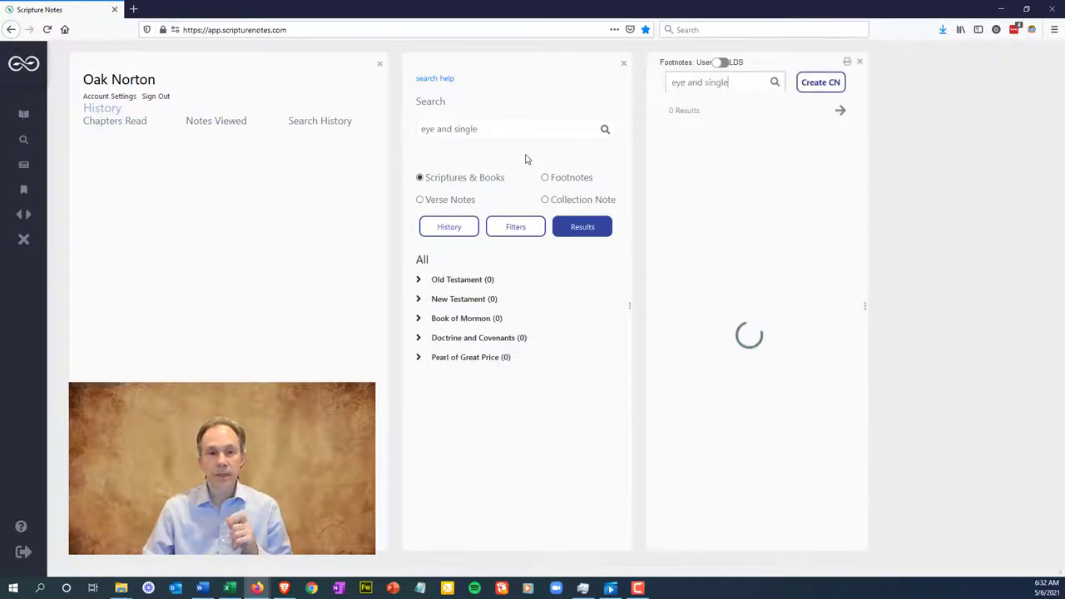
Make an expanded collection note from the results titled 'Let your eye be single'
{"action": "left_click", "coordinate": [819, 83]}
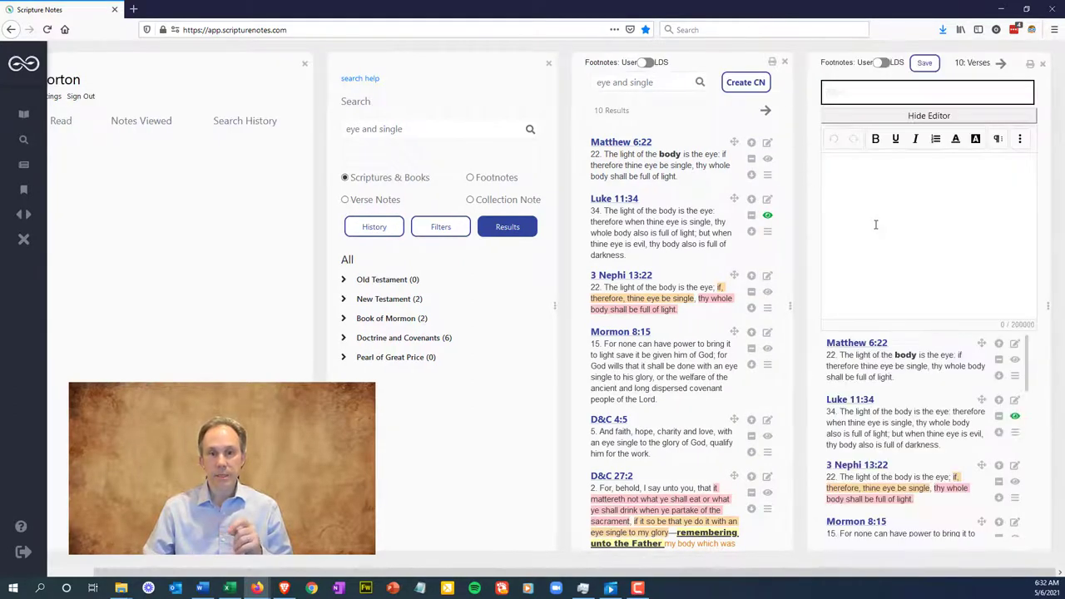
{"action": "left_click", "coordinate": [1002, 67]}
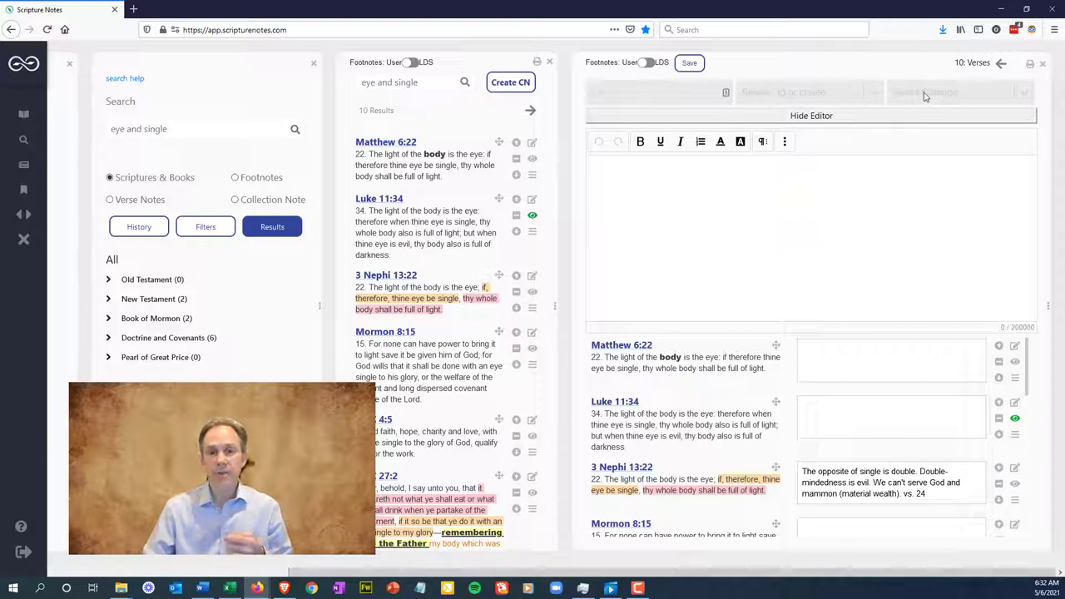
{"action": "left_click", "coordinate": [664, 93]}
{"action": "type", "text": "Let "}
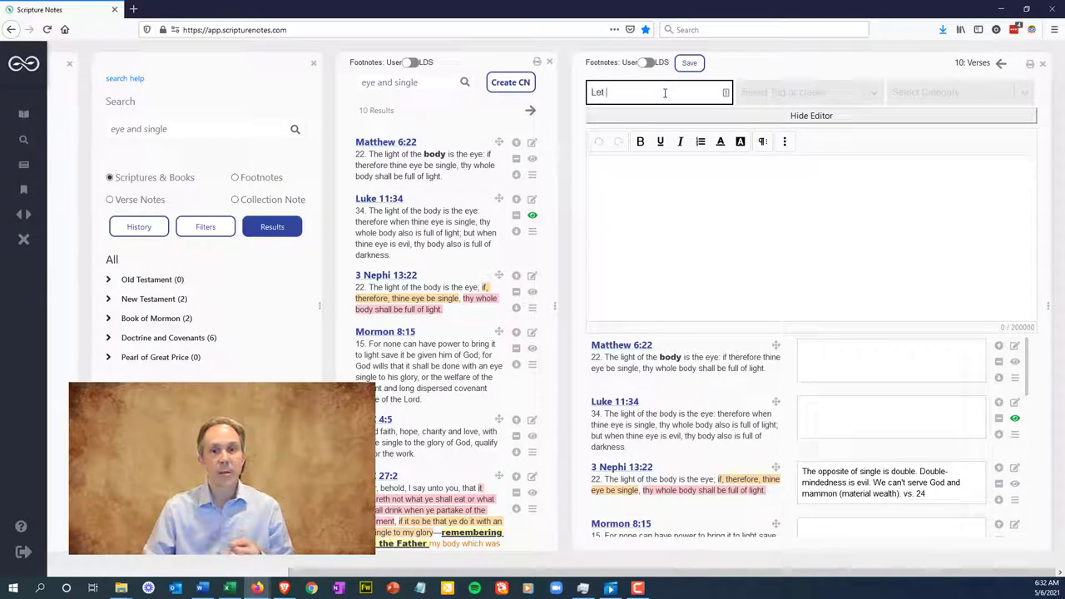
{"action": "type", "text": "your eye be single"}
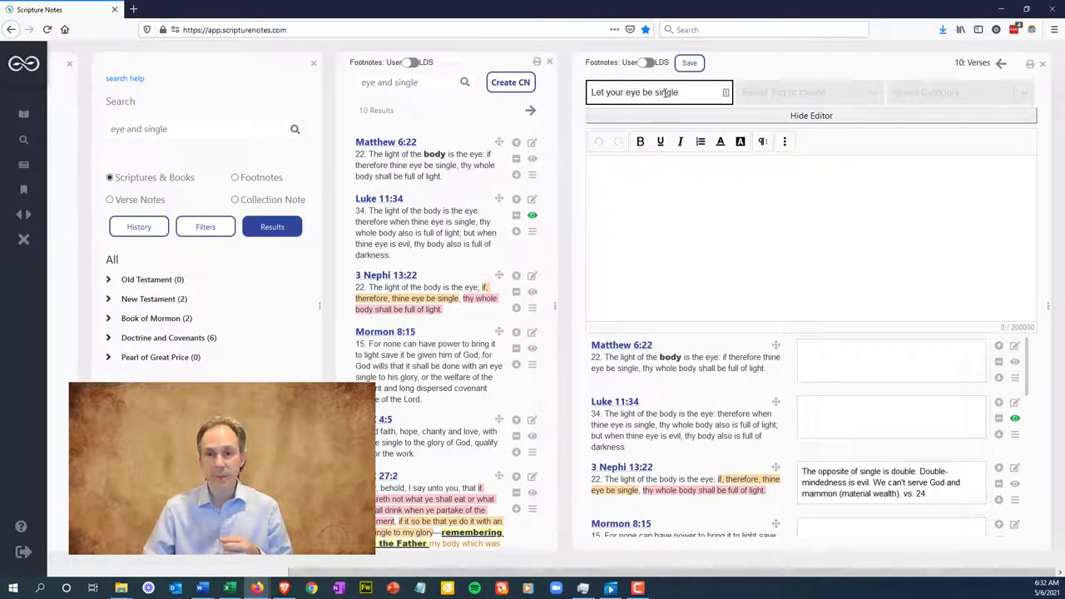
Tag the collection note with Eye and Single
{"action": "key", "text": "Tab"}
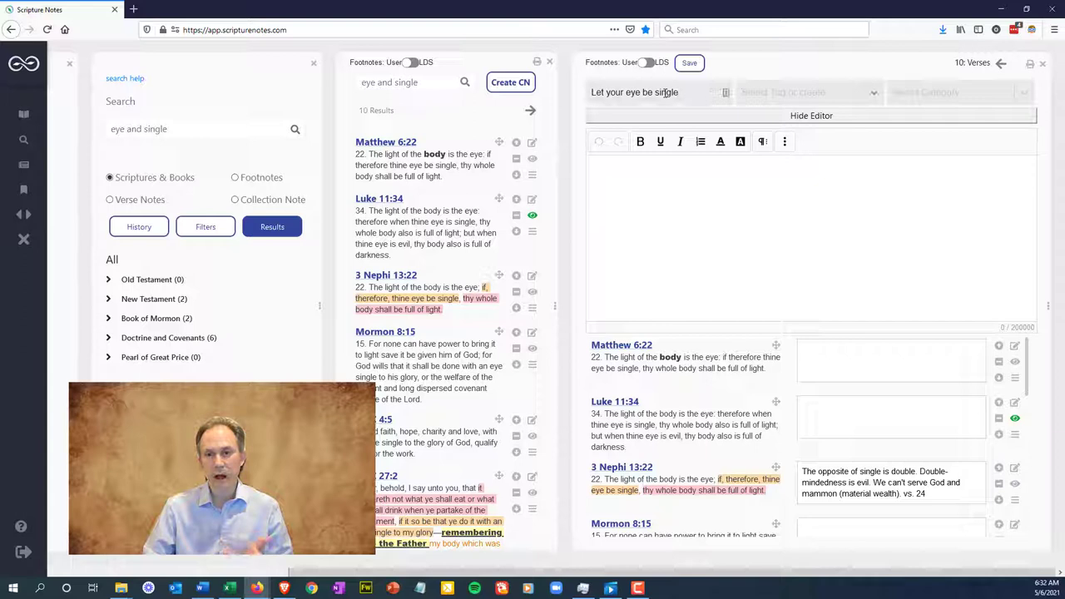
{"action": "type", "text": "Eye"}
{"action": "key", "text": "Return"}
{"action": "type", "text": "S"}
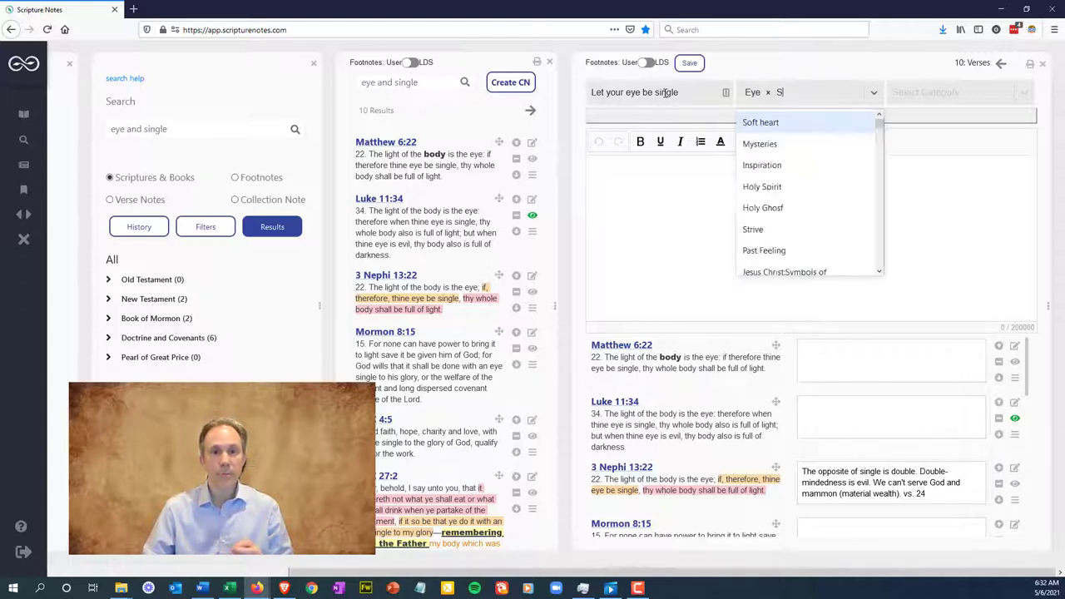
{"action": "type", "text": "ingle"}
{"action": "key", "text": "Return"}
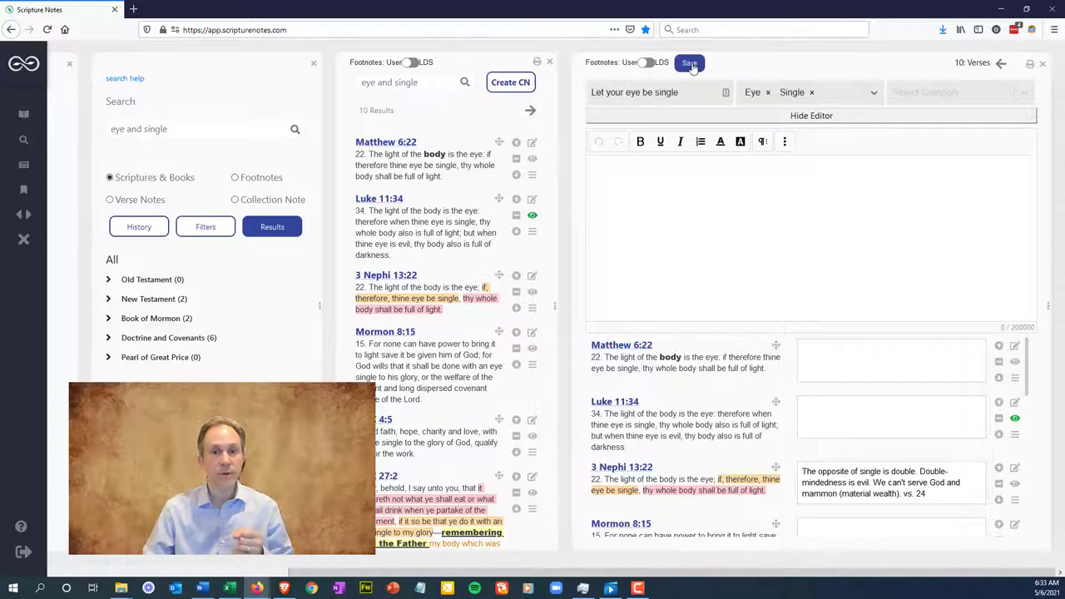
Save the 'Let your eye be single' note and review its ten verses
{"action": "left_click", "coordinate": [691, 64]}
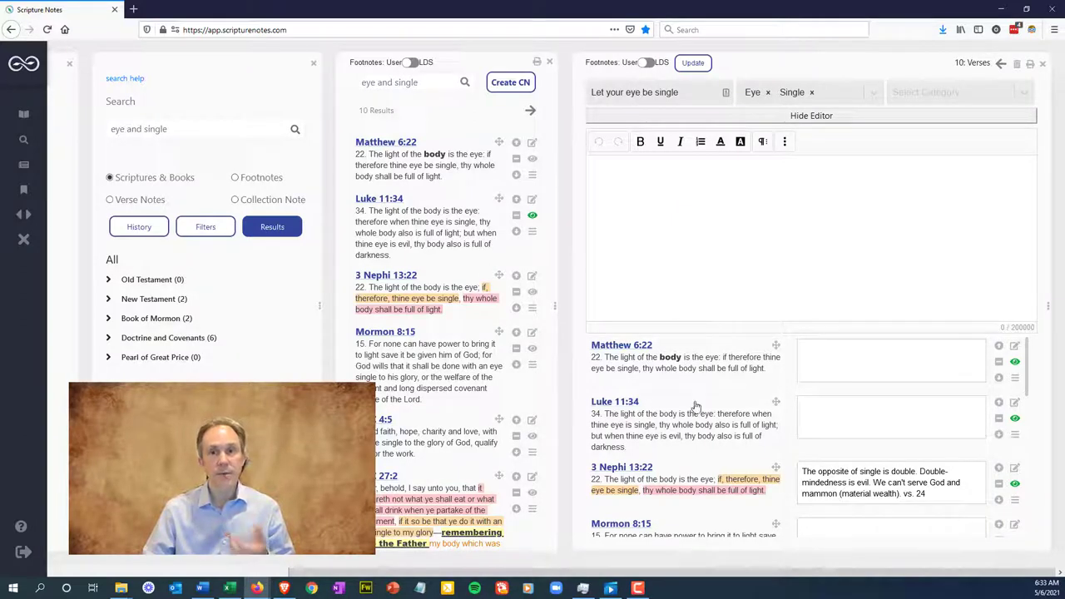
{"action": "scroll", "coordinate": [696, 404], "scroll_direction": "down", "scroll_amount": 2}
{"action": "scroll", "coordinate": [696, 404], "scroll_direction": "down", "scroll_amount": 2}
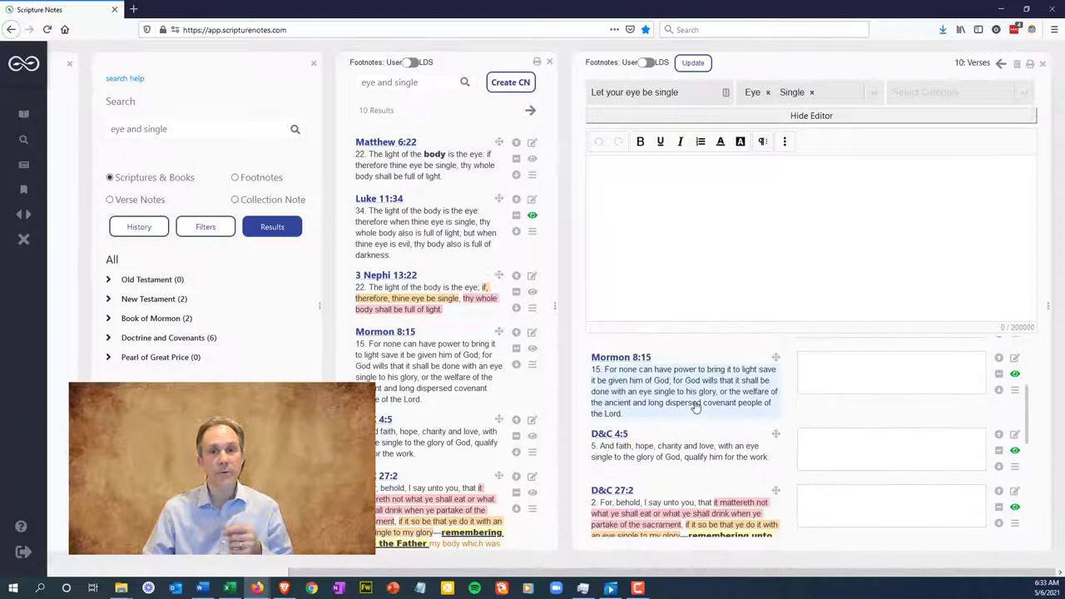
{"action": "scroll", "coordinate": [696, 403], "scroll_direction": "up", "scroll_amount": 2}
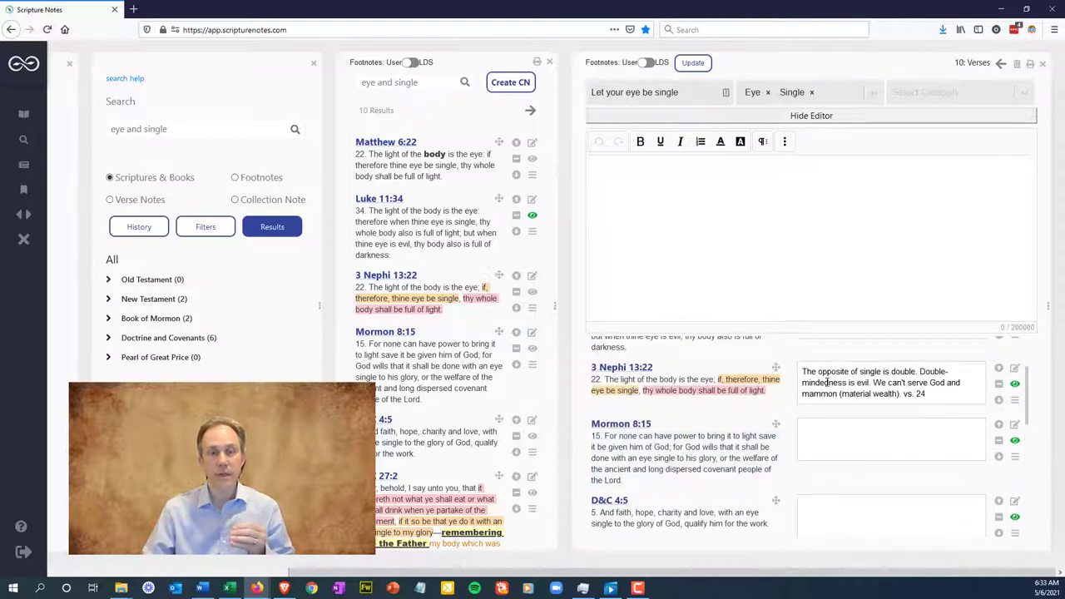
{"action": "scroll", "coordinate": [786, 383], "scroll_direction": "up", "scroll_amount": 3}
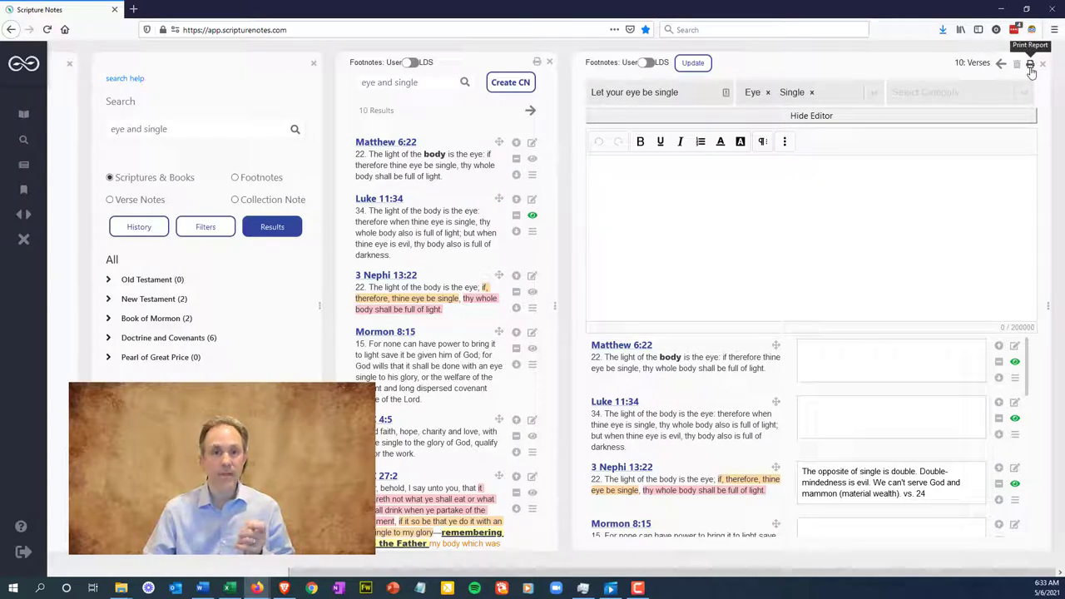
{"action": "left_click", "coordinate": [987, 225]}
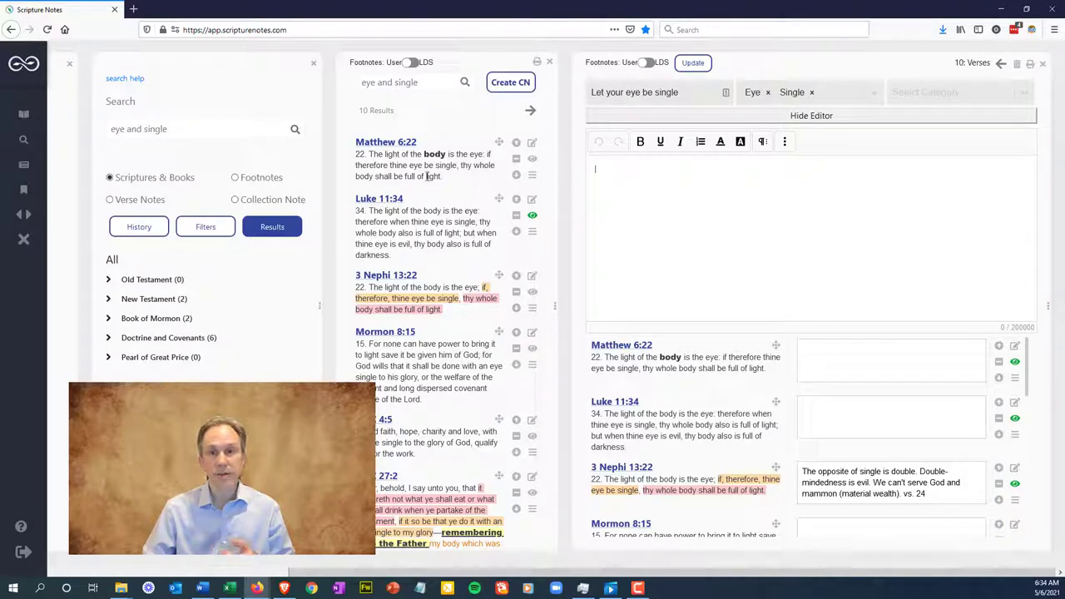
Open the Topical Guide topic Jesus Christ, Appearances, Postmortal from the library's Study Helps
{"action": "left_click", "coordinate": [14, 118]}
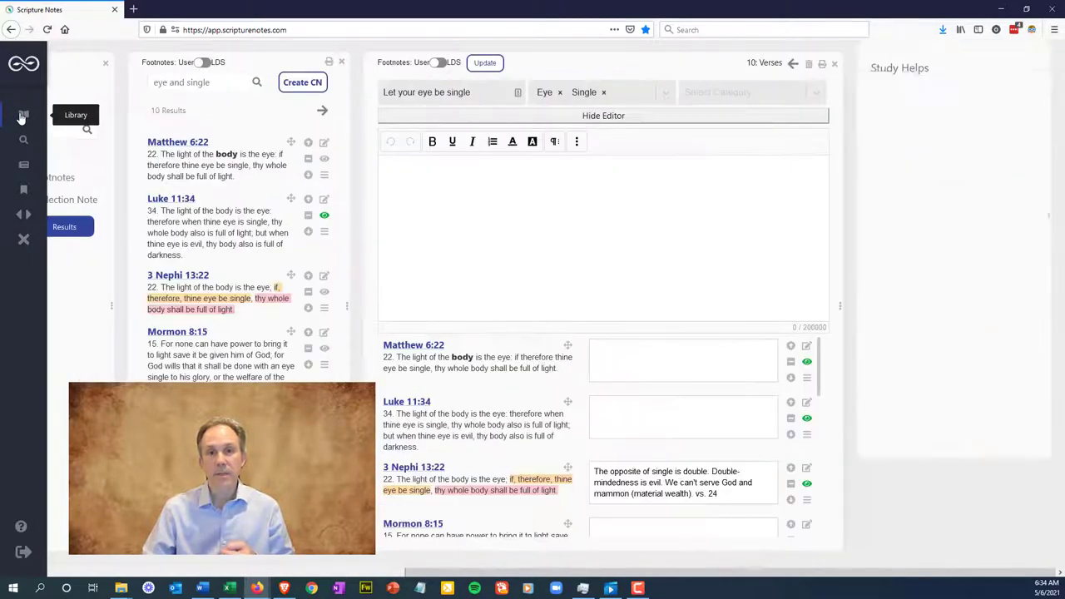
{"action": "left_click", "coordinate": [911, 248]}
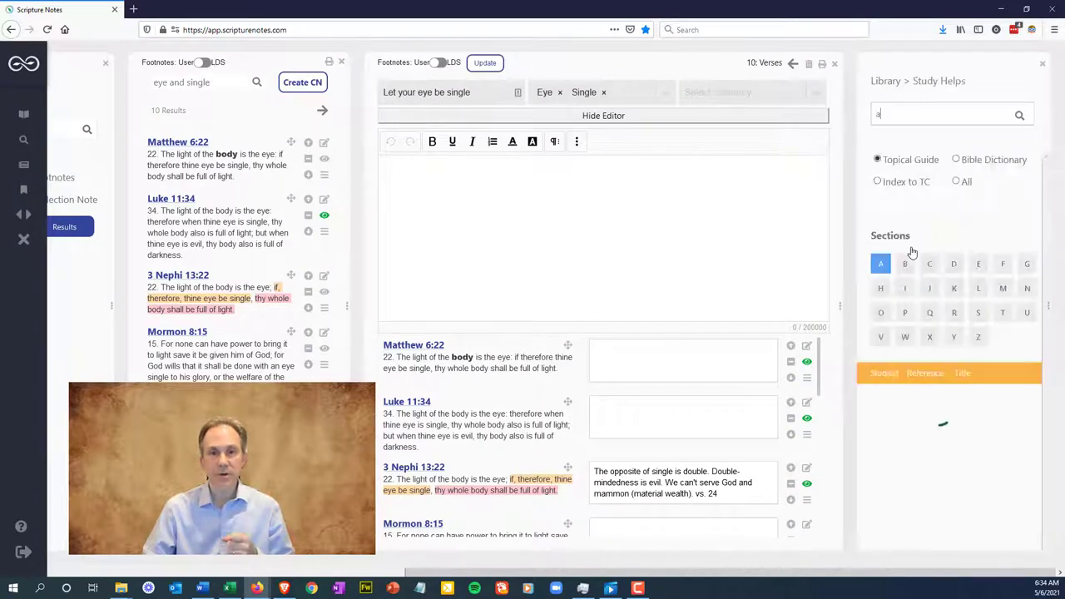
{"action": "left_click", "coordinate": [930, 288]}
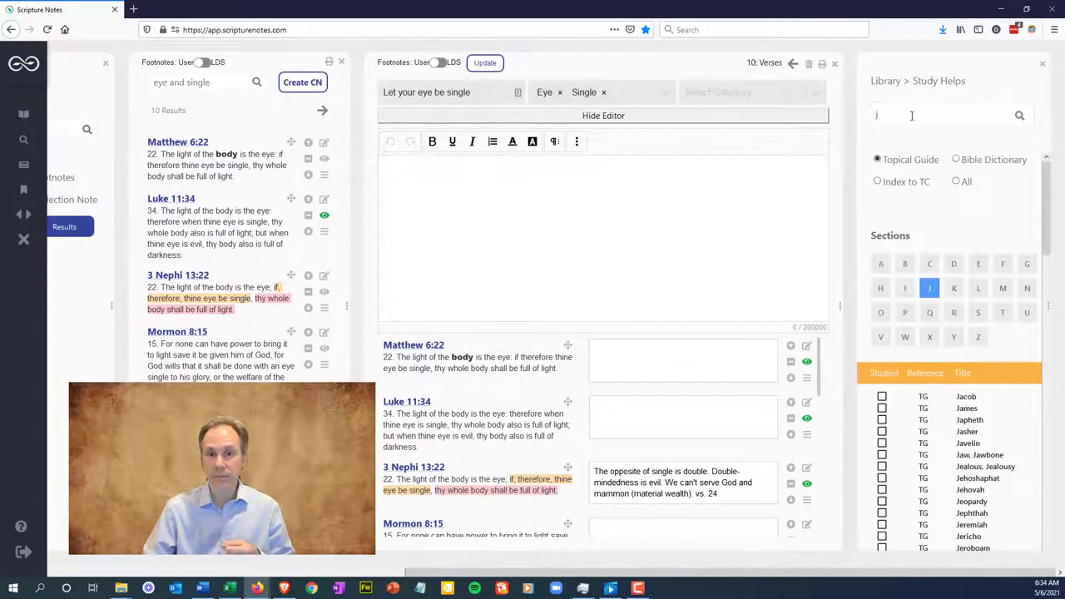
{"action": "type", "text": "esus"}
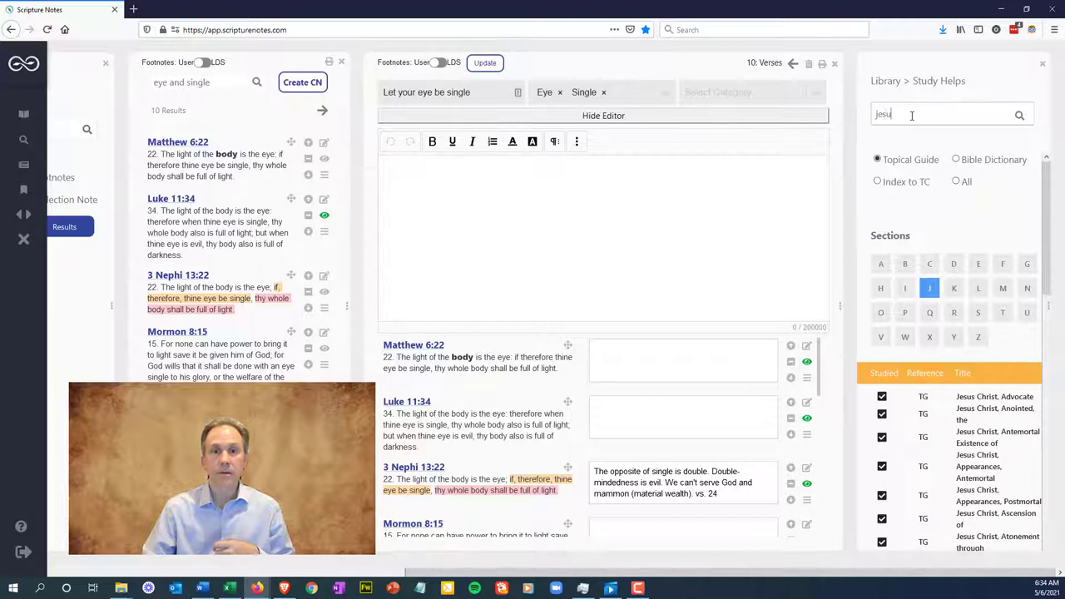
{"action": "left_click", "coordinate": [972, 500]}
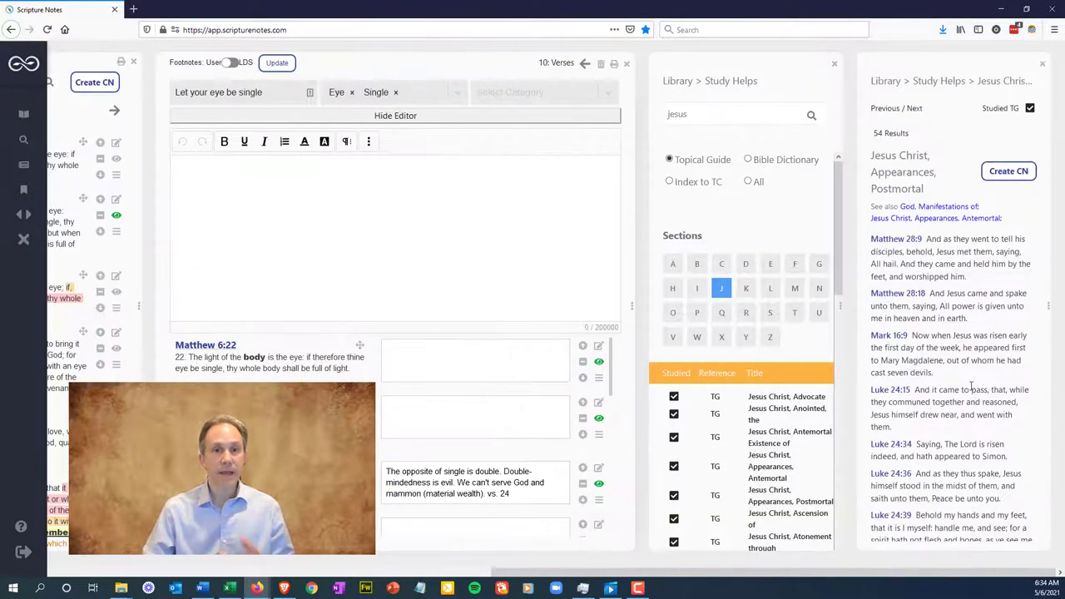
Create a 54-verse collection note from the topic, toggling its studied mark off and back on
{"action": "left_click", "coordinate": [1006, 177]}
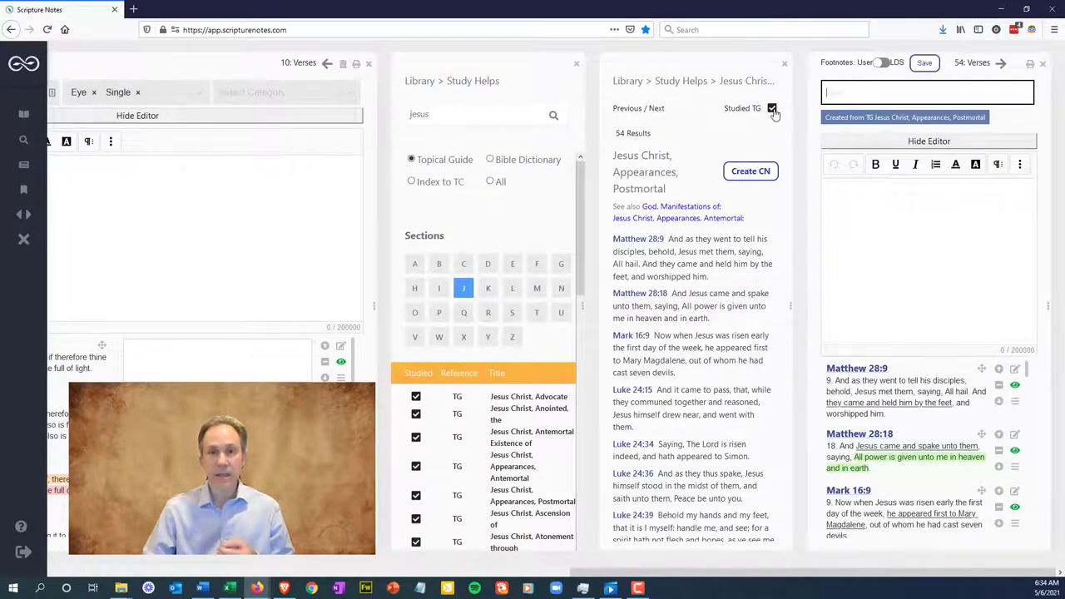
{"action": "left_click", "coordinate": [773, 111]}
{"action": "left_click", "coordinate": [774, 112]}
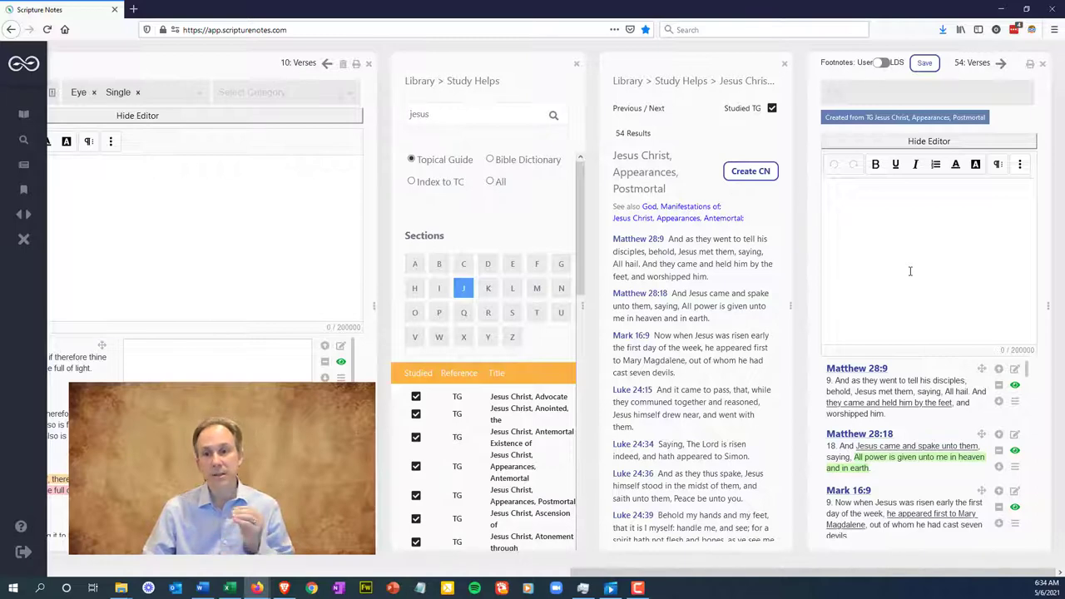
Expand the Matthew 28:9 note to full width and categorise it as Quote
{"action": "left_click", "coordinate": [1015, 371]}
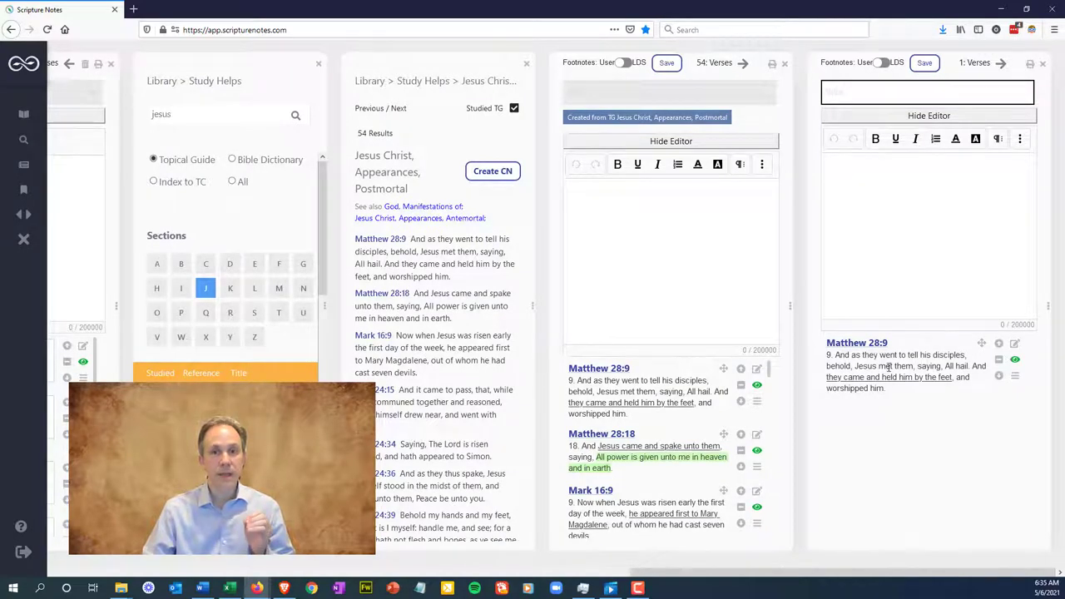
{"action": "left_click", "coordinate": [894, 214]}
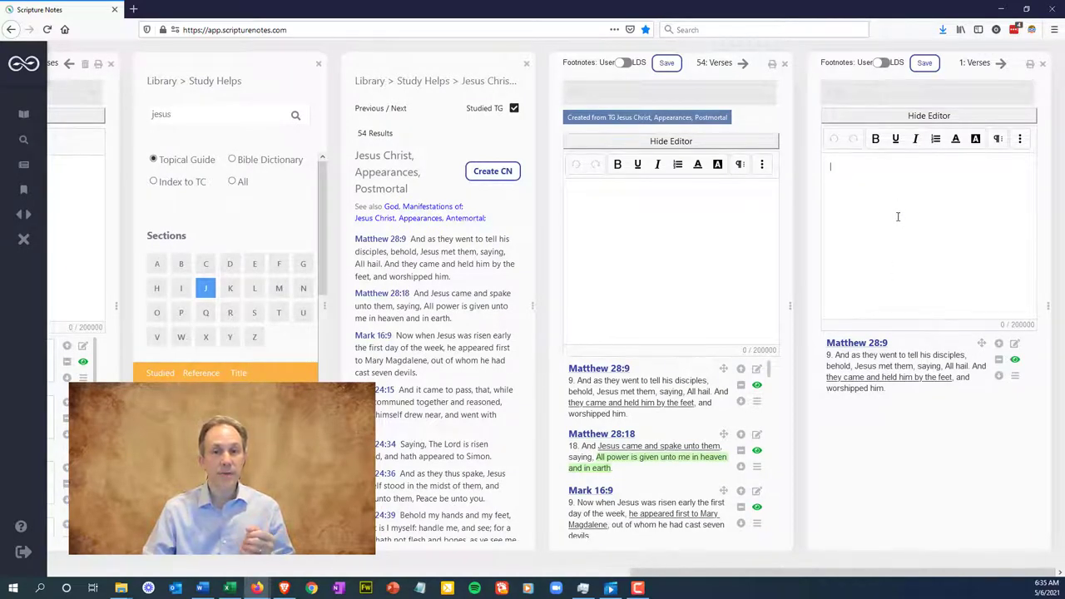
{"action": "left_click", "coordinate": [882, 93]}
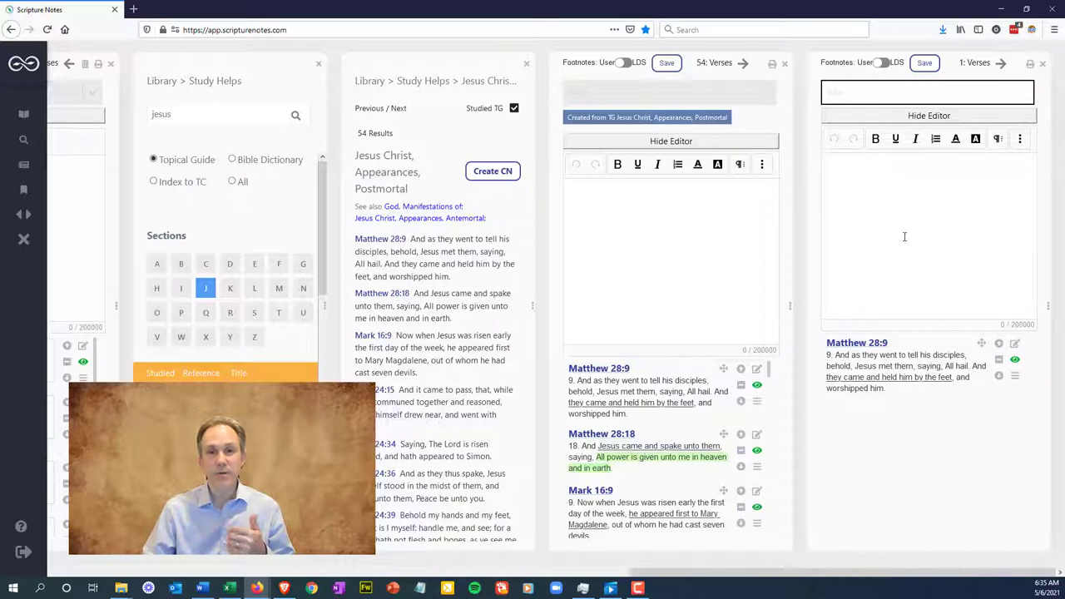
{"action": "left_click", "coordinate": [1001, 63]}
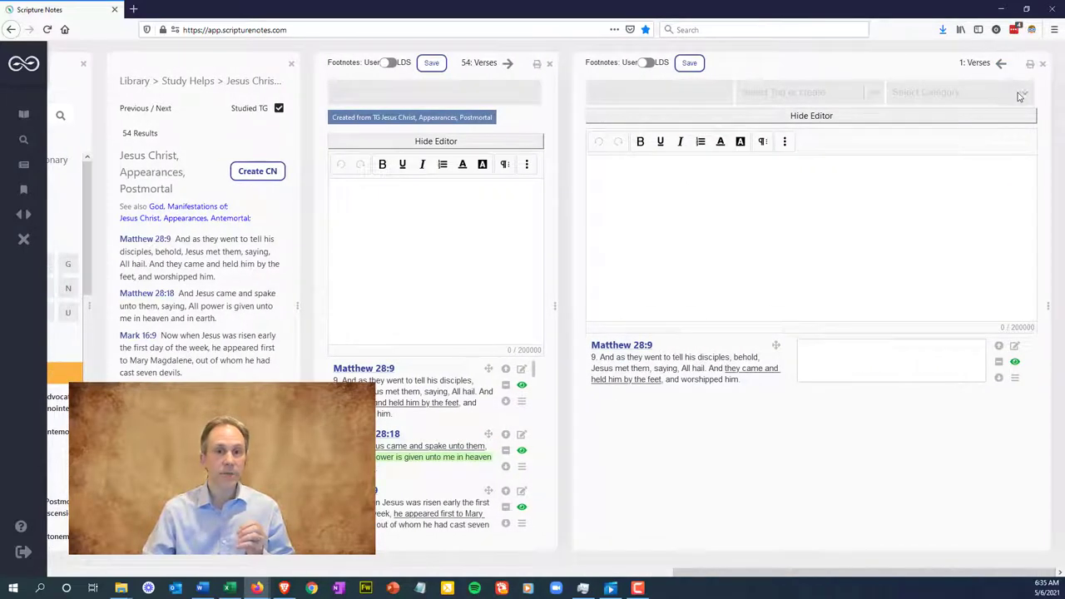
{"action": "left_click", "coordinate": [1021, 94]}
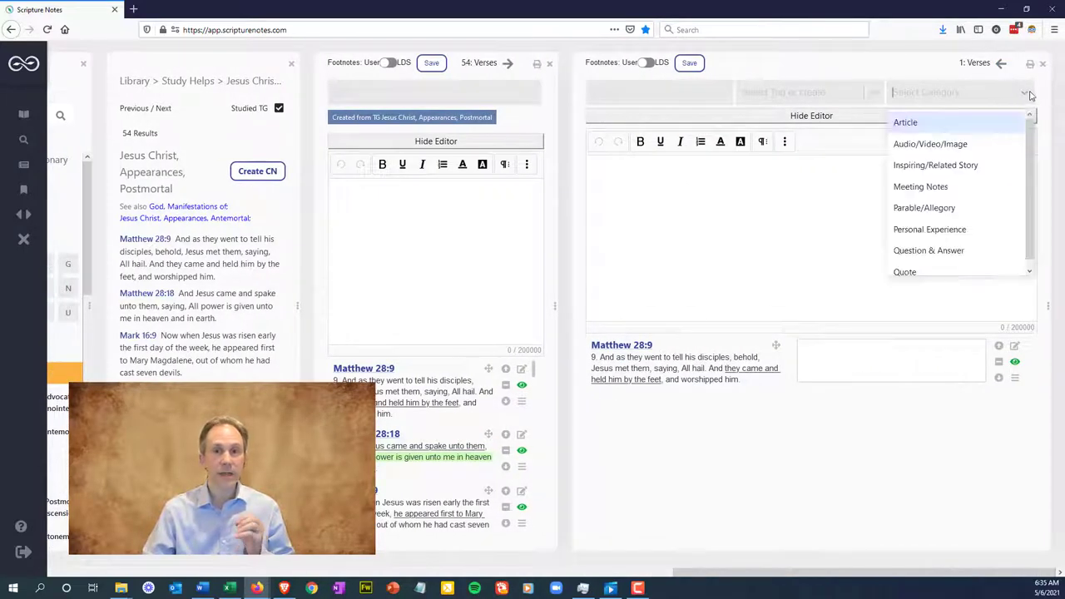
{"action": "left_click", "coordinate": [931, 272]}
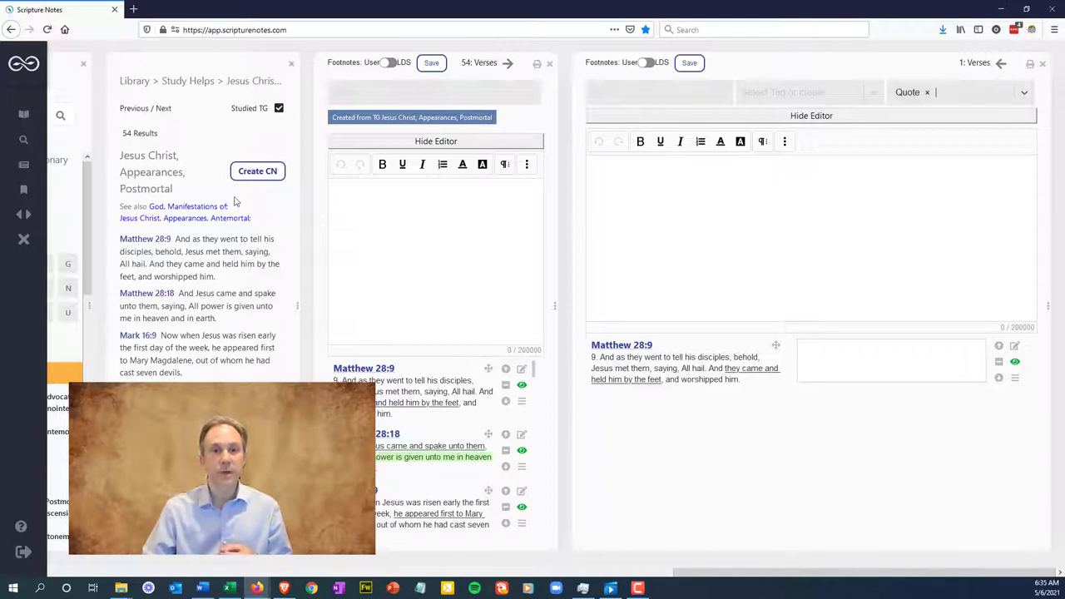
From the Collections list, create an empty collection note categorised as Quote
{"action": "left_click", "coordinate": [25, 168]}
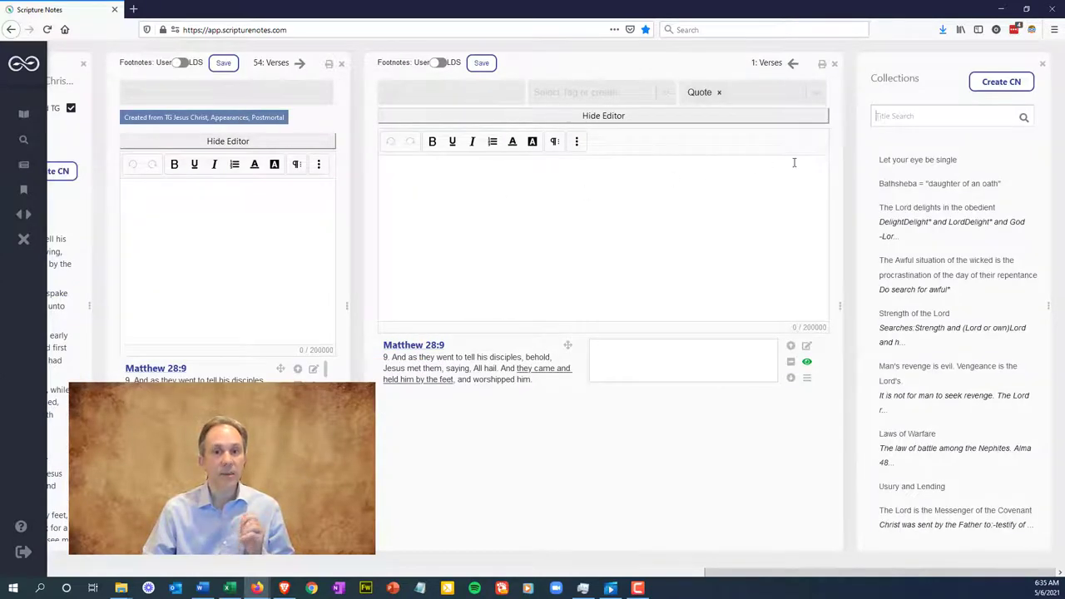
{"action": "left_click", "coordinate": [999, 87]}
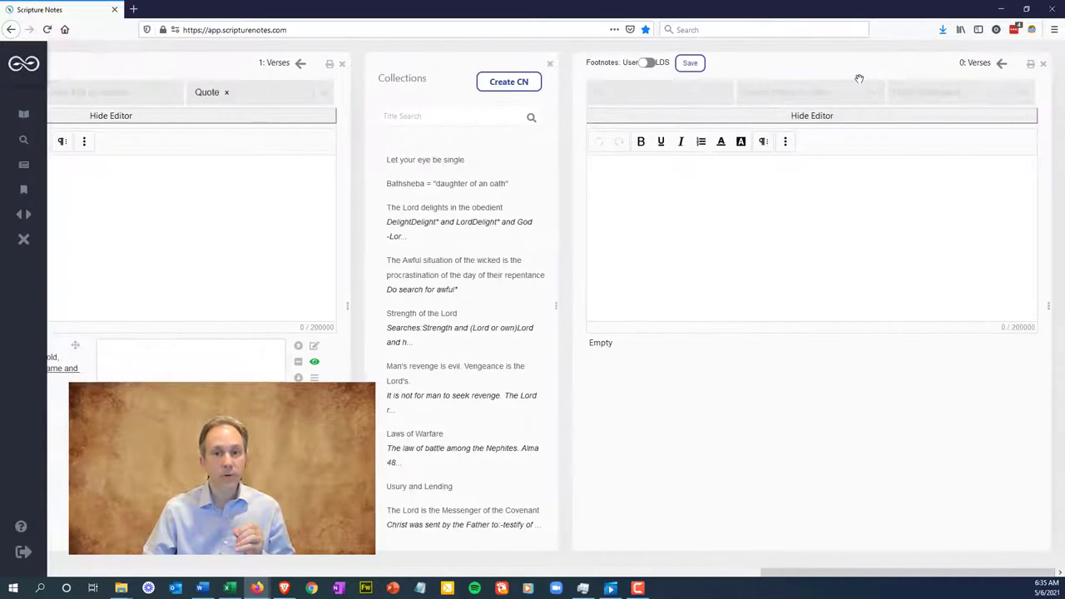
{"action": "left_click", "coordinate": [921, 93]}
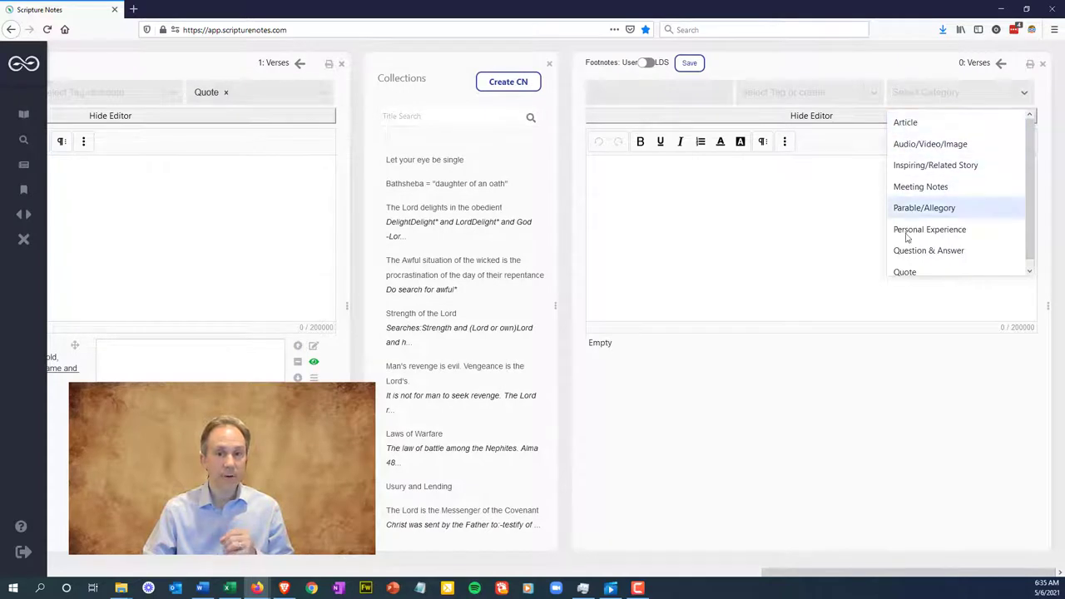
{"action": "left_click", "coordinate": [909, 275]}
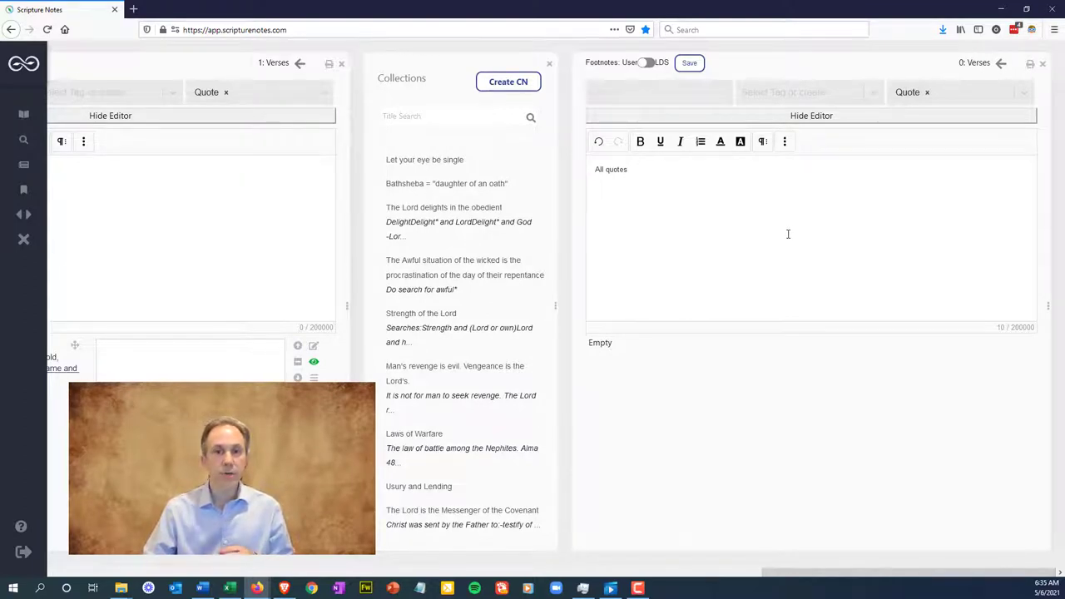
Reopen 'Let your eye be single' with a taller editor and its ten verses beside their notes
{"action": "left_click", "coordinate": [425, 165]}
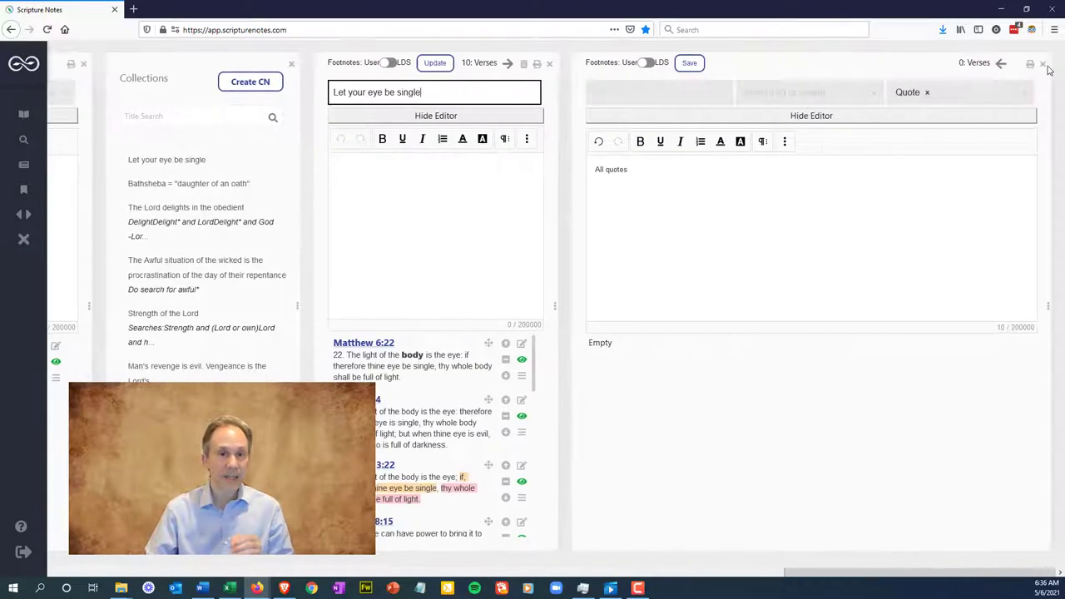
{"action": "left_click", "coordinate": [787, 66]}
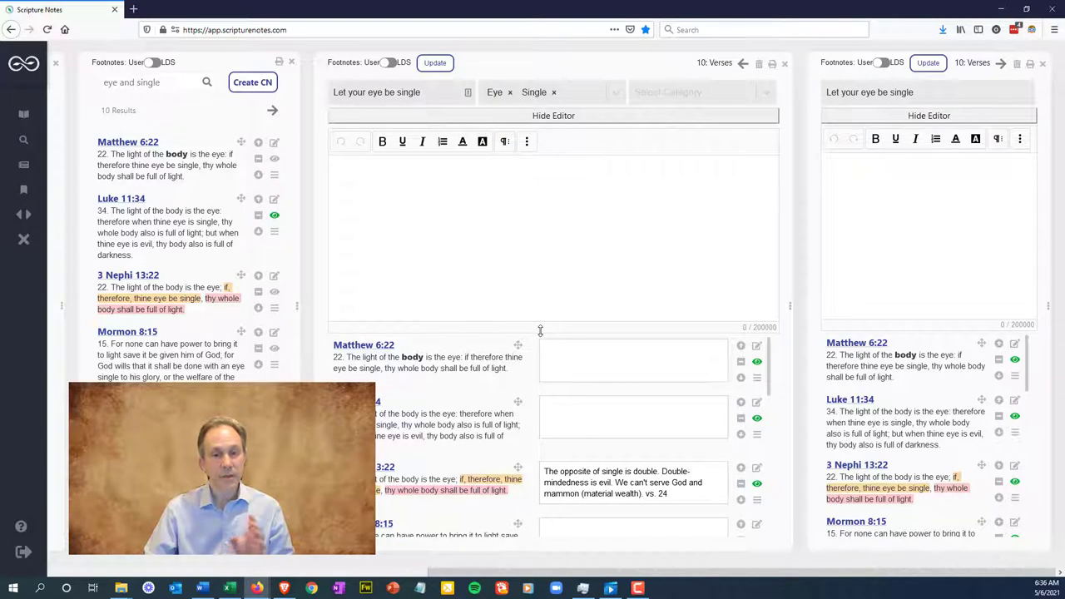
{"action": "left_click_drag", "start_coordinate": [540, 330], "coordinate": [542, 458]}
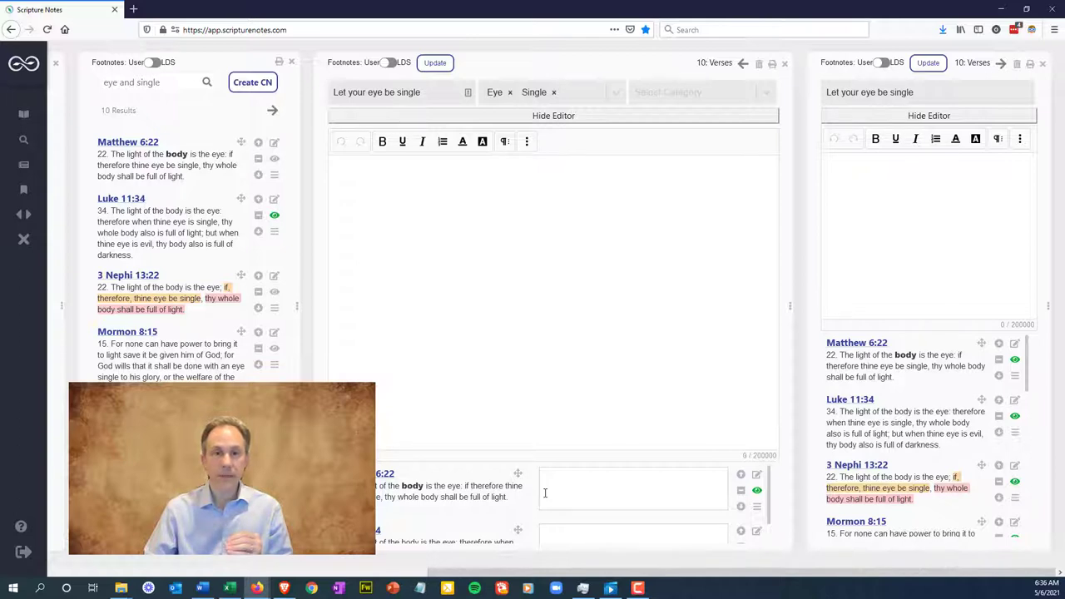
{"action": "left_click", "coordinate": [938, 116]}
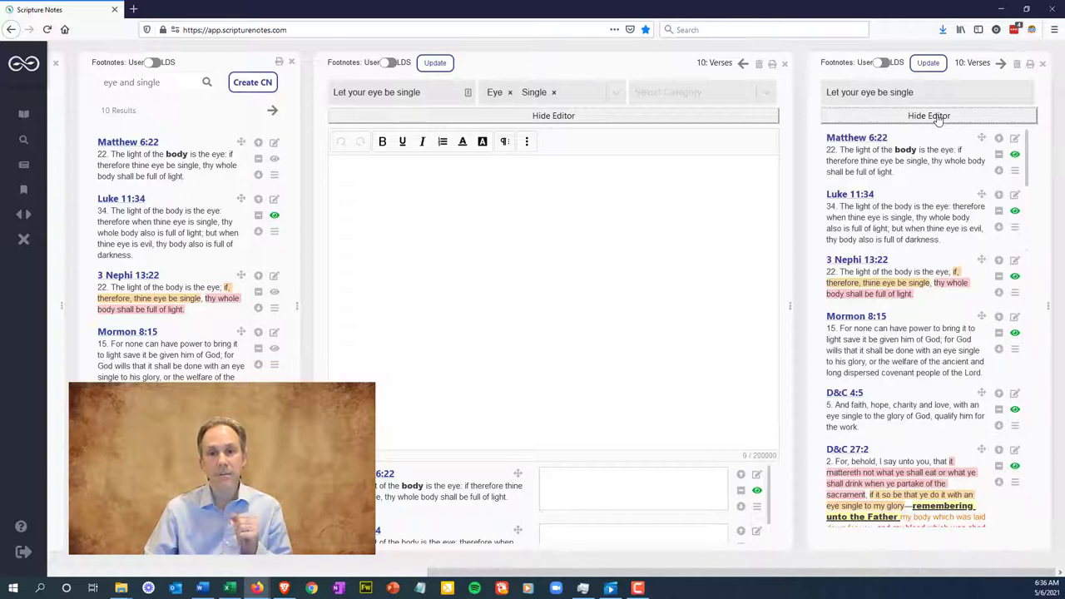
{"action": "left_click", "coordinate": [1001, 64]}
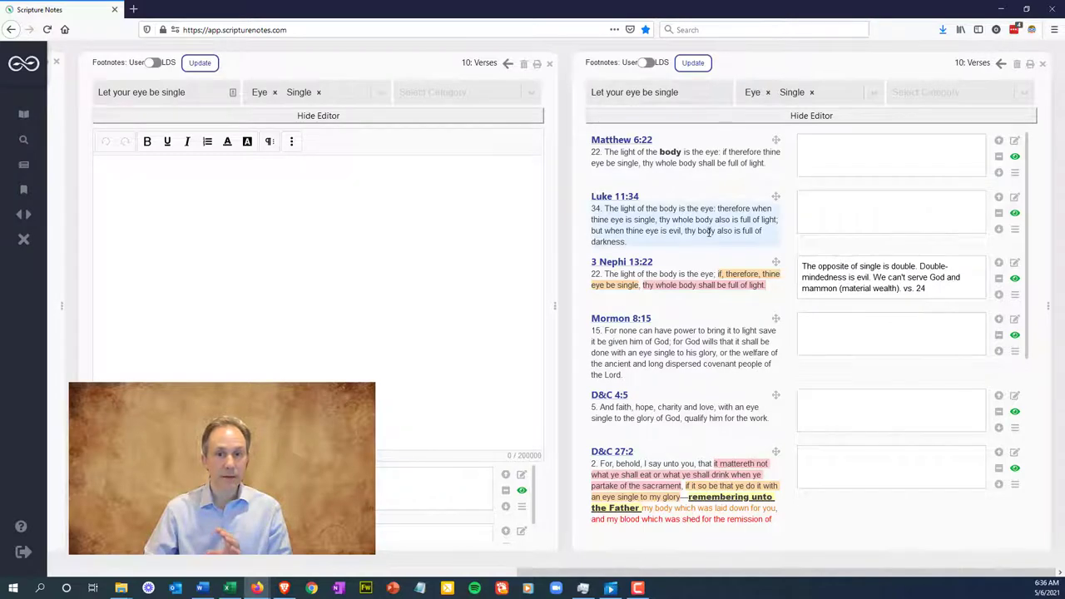
{"action": "scroll", "coordinate": [708, 233], "scroll_direction": "down", "scroll_amount": 5}
{"action": "scroll", "coordinate": [706, 217], "scroll_direction": "up", "scroll_amount": 5}
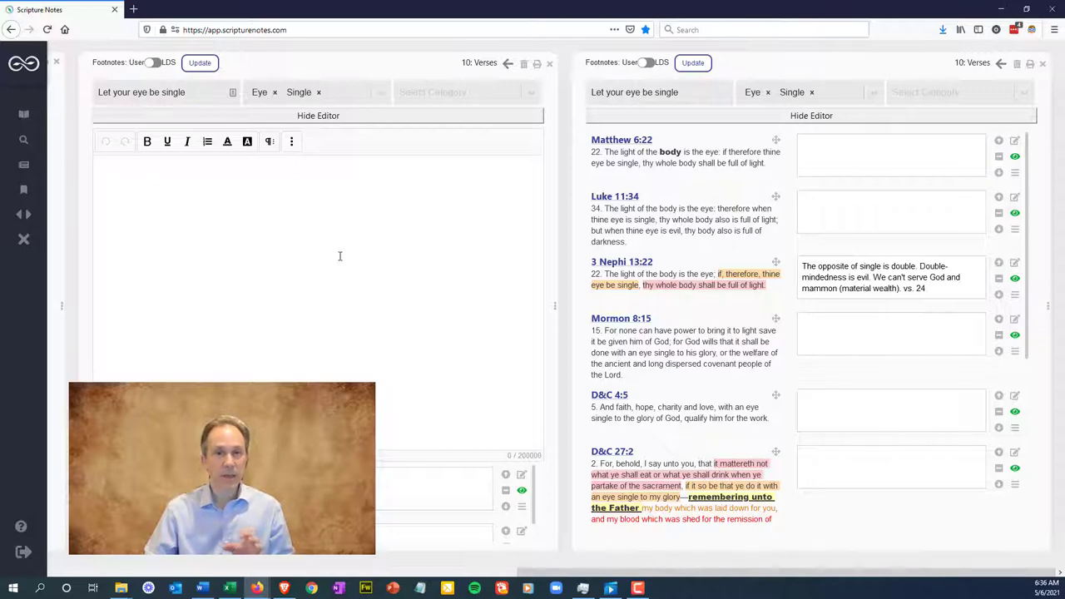
Open the Topical Guide topic Jesus Christ, Atonement through by searching 'jesus' in Study Helps
{"action": "left_click", "coordinate": [25, 124]}
{"action": "left_click", "coordinate": [897, 247]}
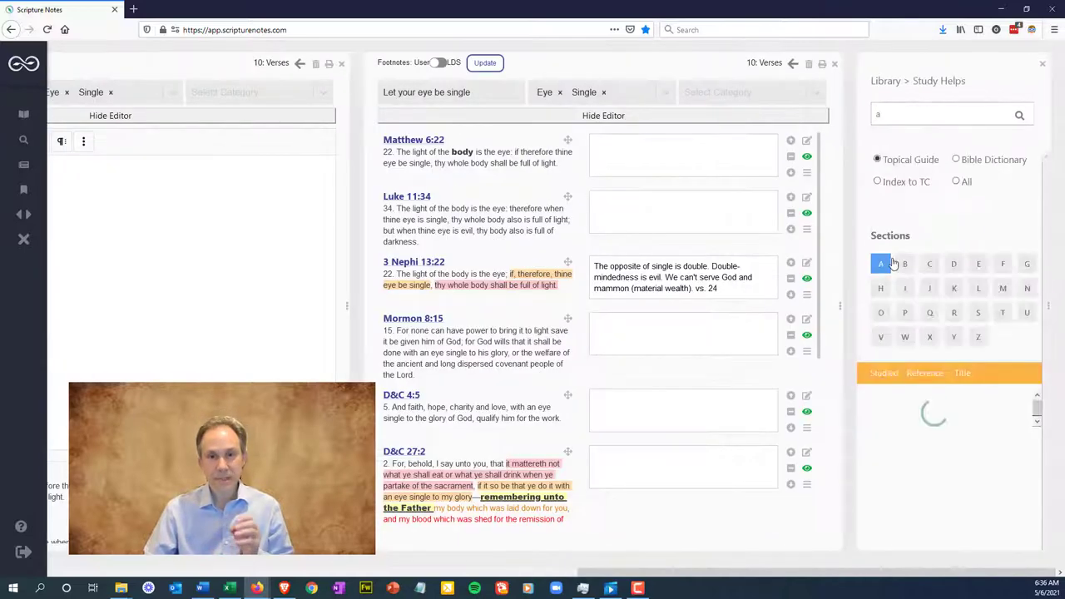
{"action": "key", "text": "BackSpace"}
{"action": "type", "text": "jesus"}
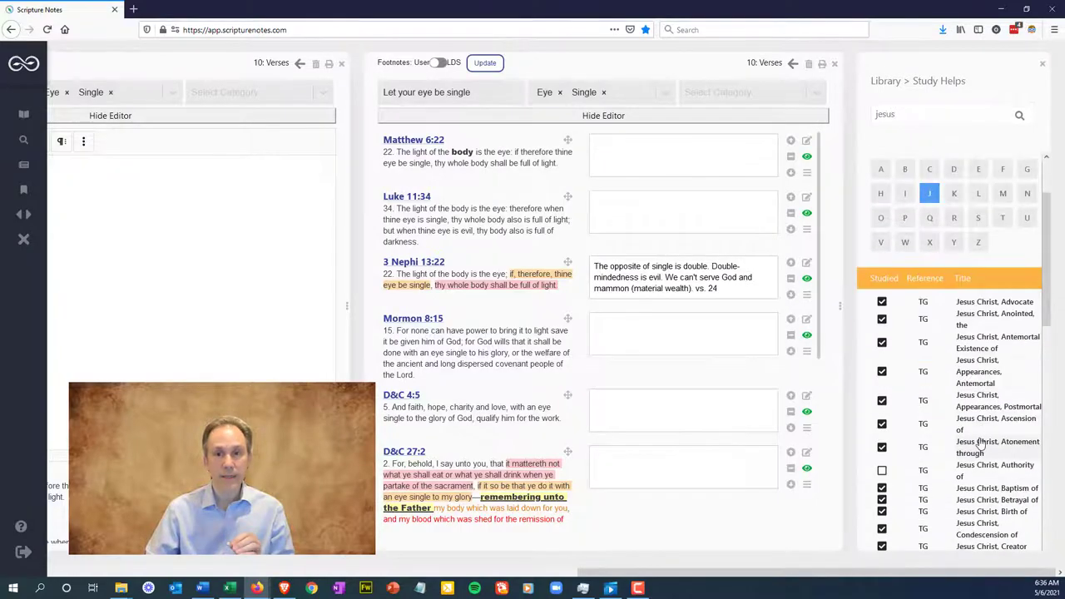
{"action": "left_click", "coordinate": [977, 444]}
Create two 84-verse collection notes from the topic, both full width, the second's editor hidden
{"action": "left_click", "coordinate": [1010, 164]}
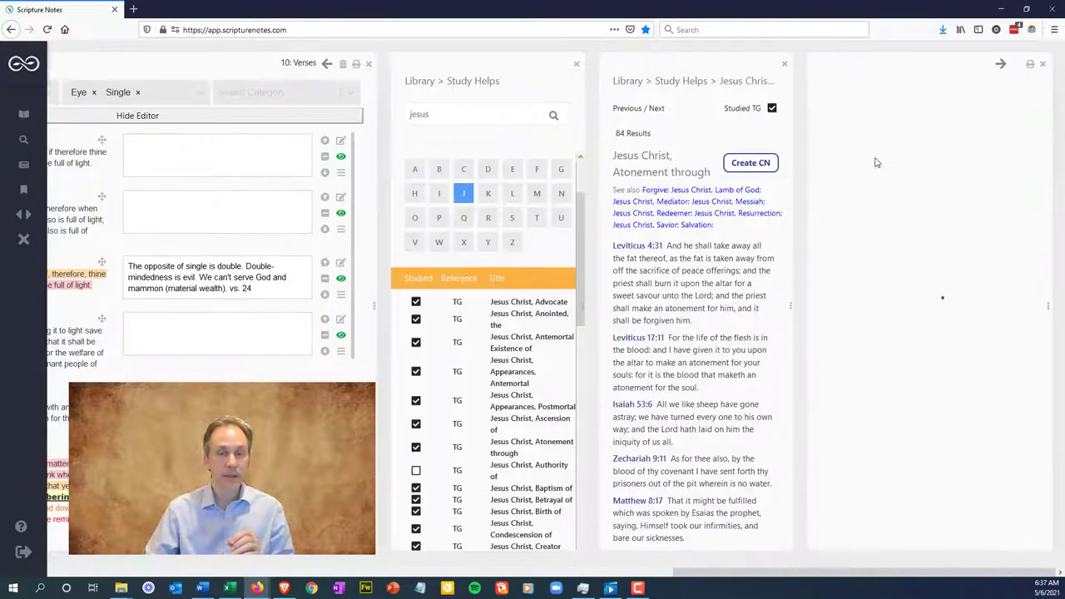
{"action": "left_click", "coordinate": [739, 165]}
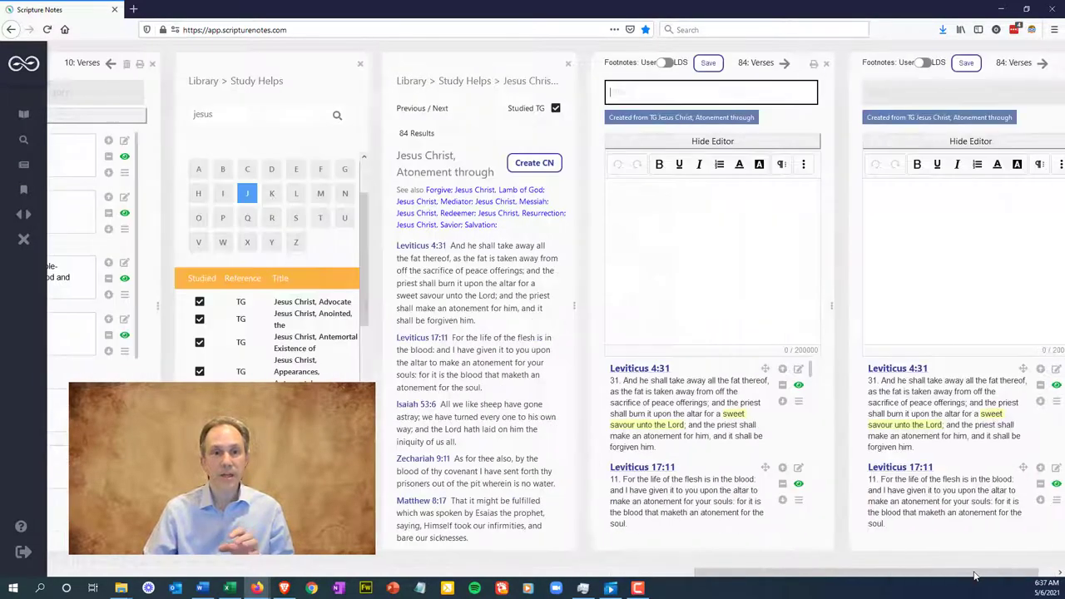
{"action": "left_click", "coordinate": [742, 64]}
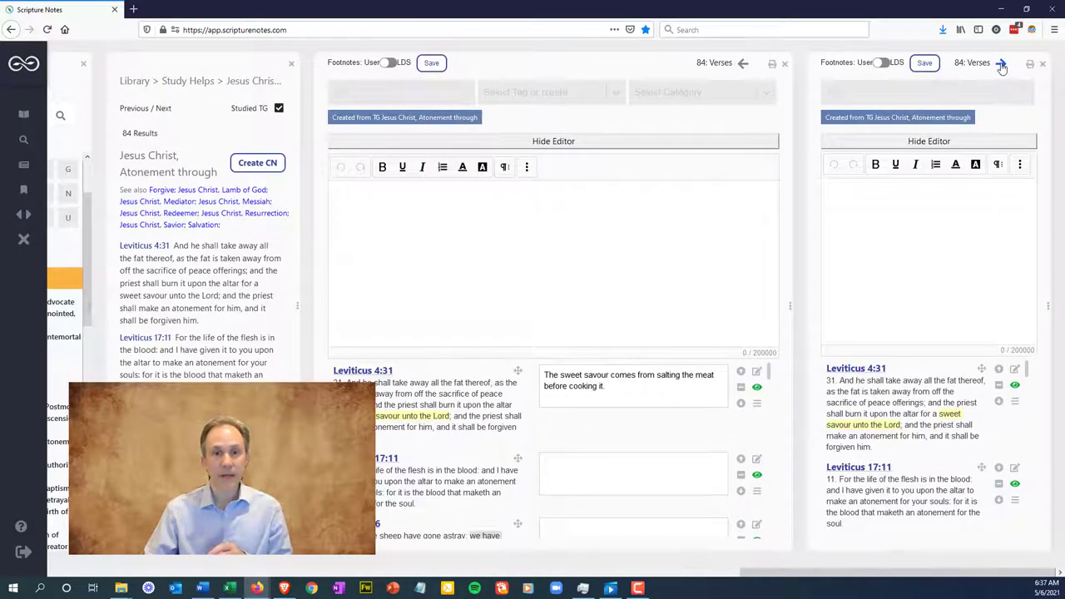
{"action": "left_click", "coordinate": [1013, 63]}
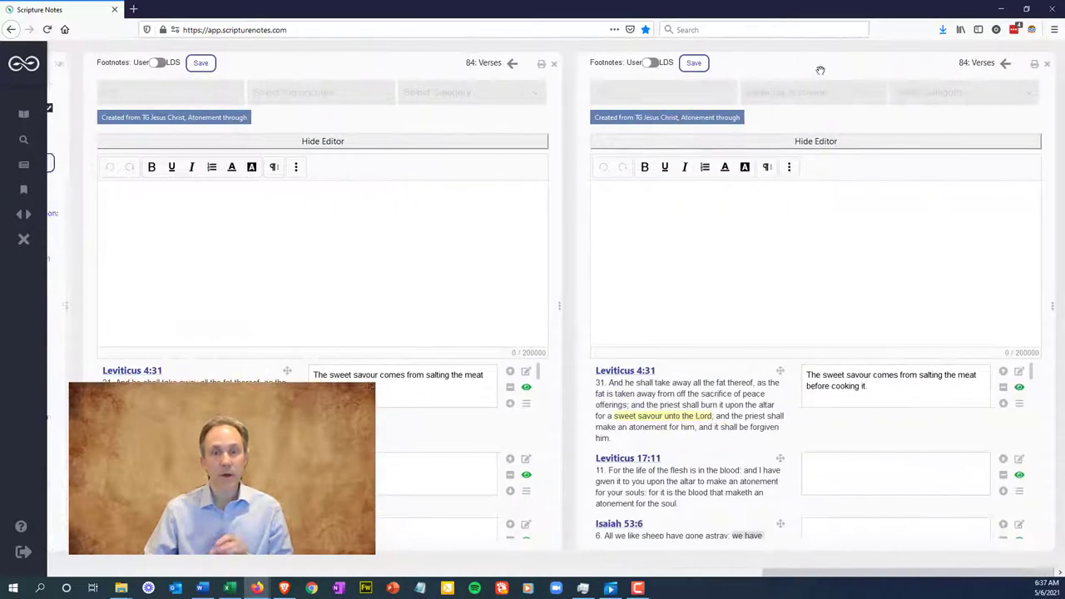
{"action": "left_click", "coordinate": [628, 146]}
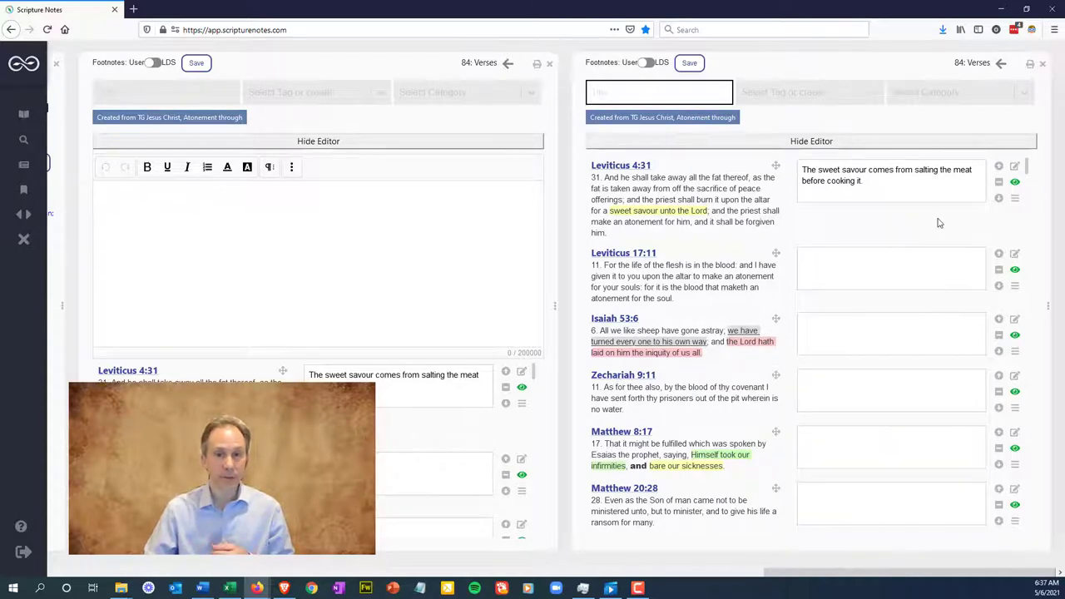
Remove Leviticus 4:31, close the library panes, and copy Matthew 6:22 into the Atonement through note
{"action": "left_click", "coordinate": [1000, 185]}
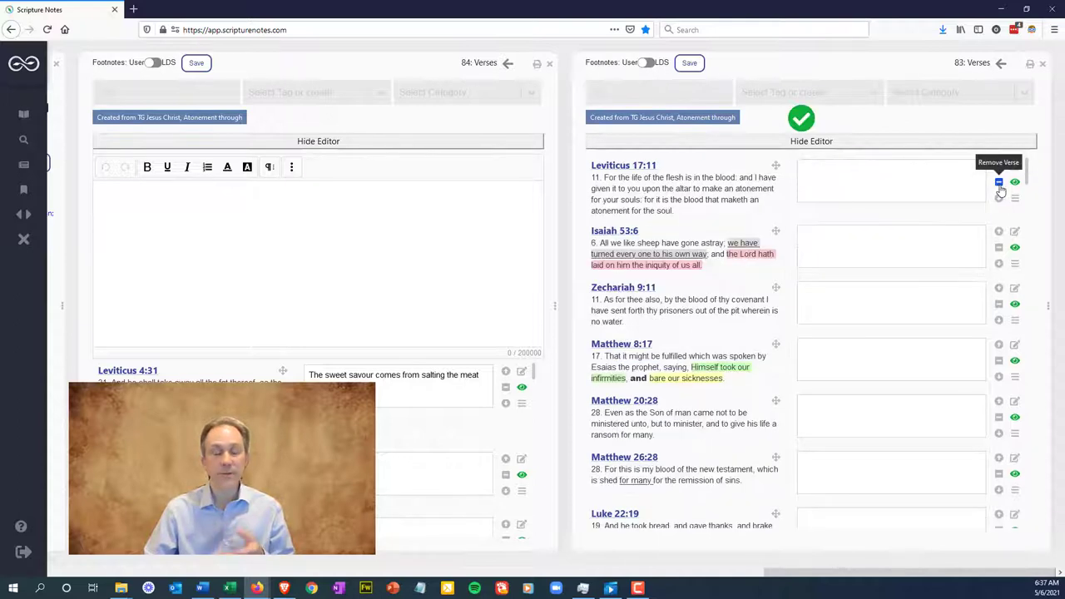
{"action": "left_click", "coordinate": [999, 233]}
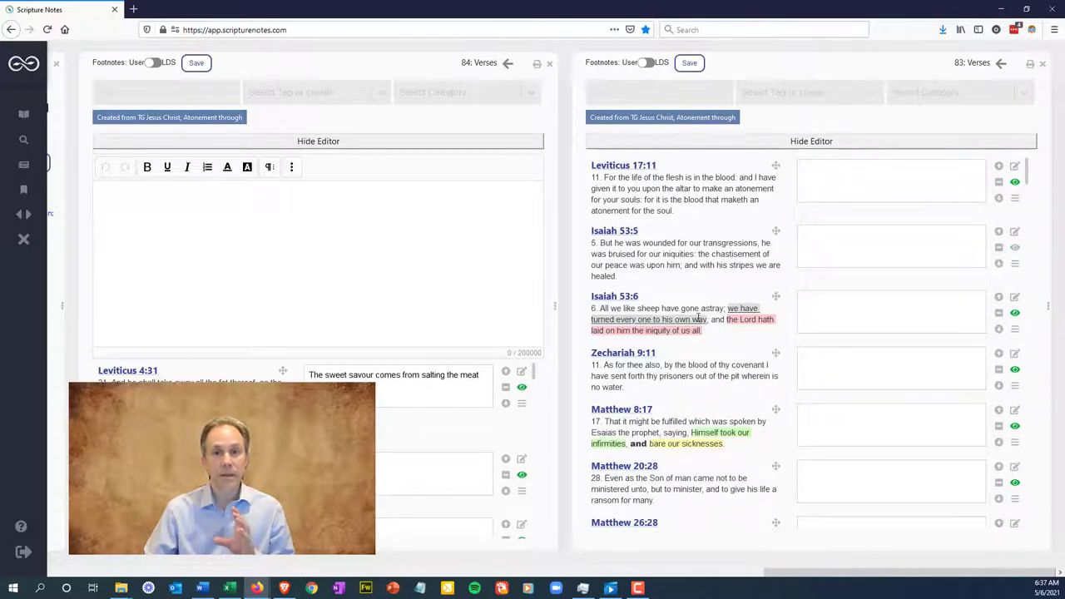
{"action": "left_click", "coordinate": [550, 65]}
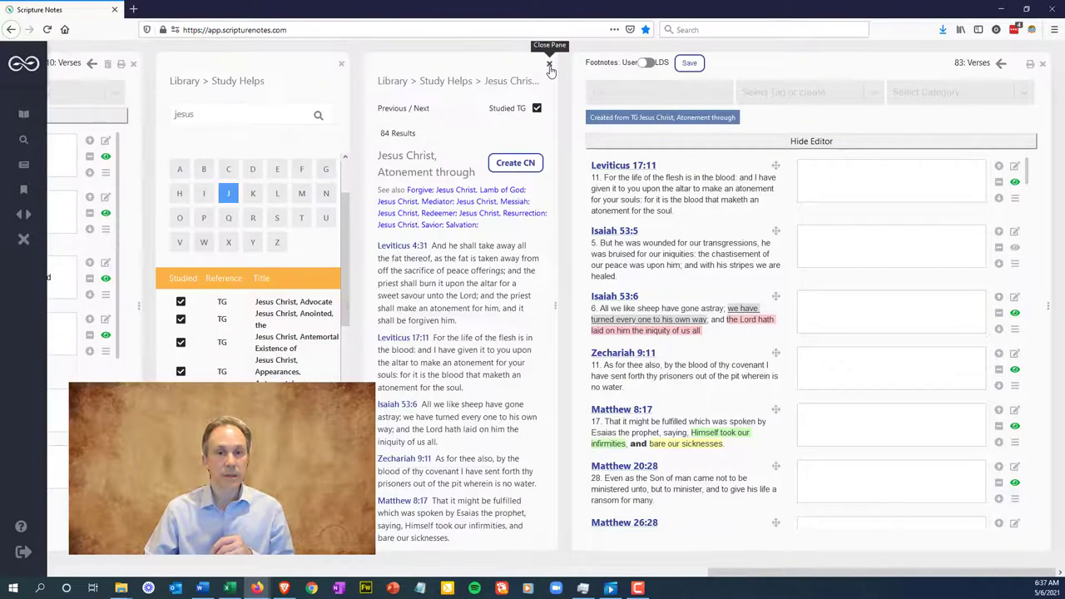
{"action": "left_click", "coordinate": [549, 65]}
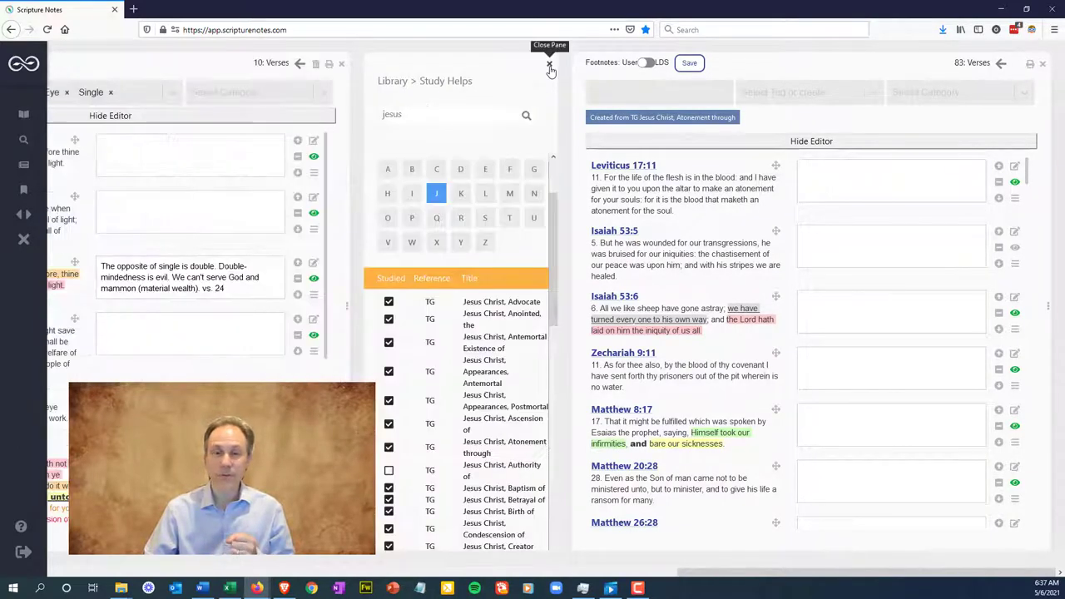
{"action": "left_click", "coordinate": [549, 64]}
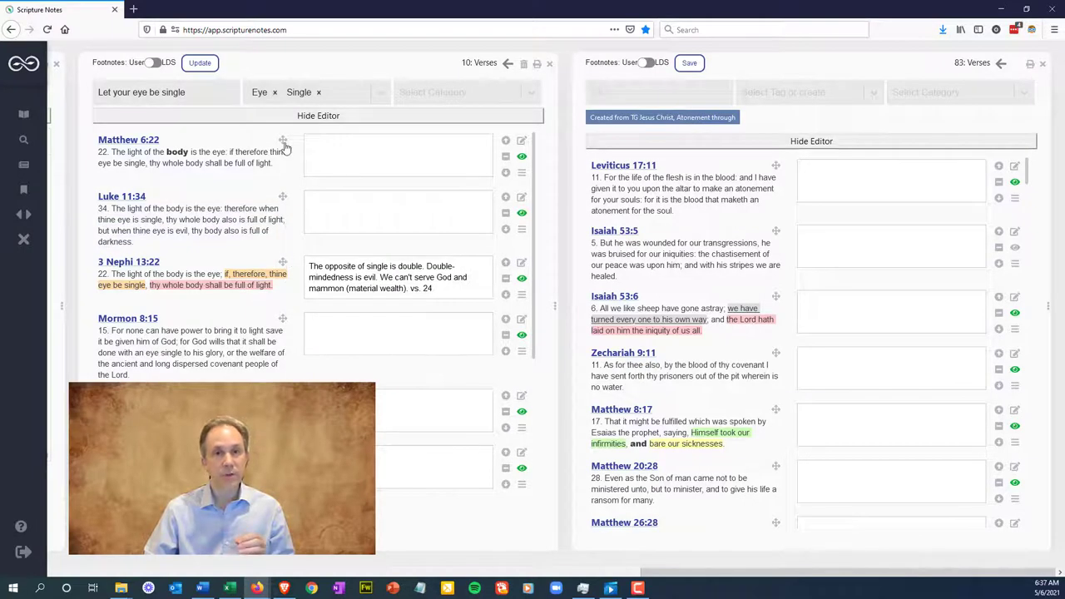
{"action": "left_click_drag", "start_coordinate": [283, 139], "coordinate": [781, 232]}
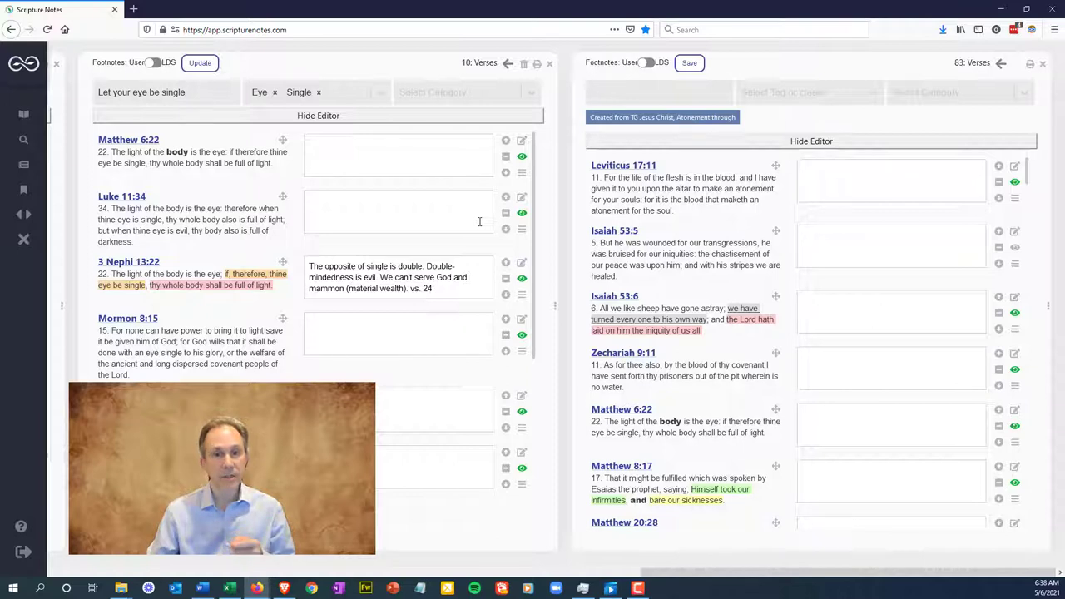
{"action": "left_click", "coordinate": [522, 214]}
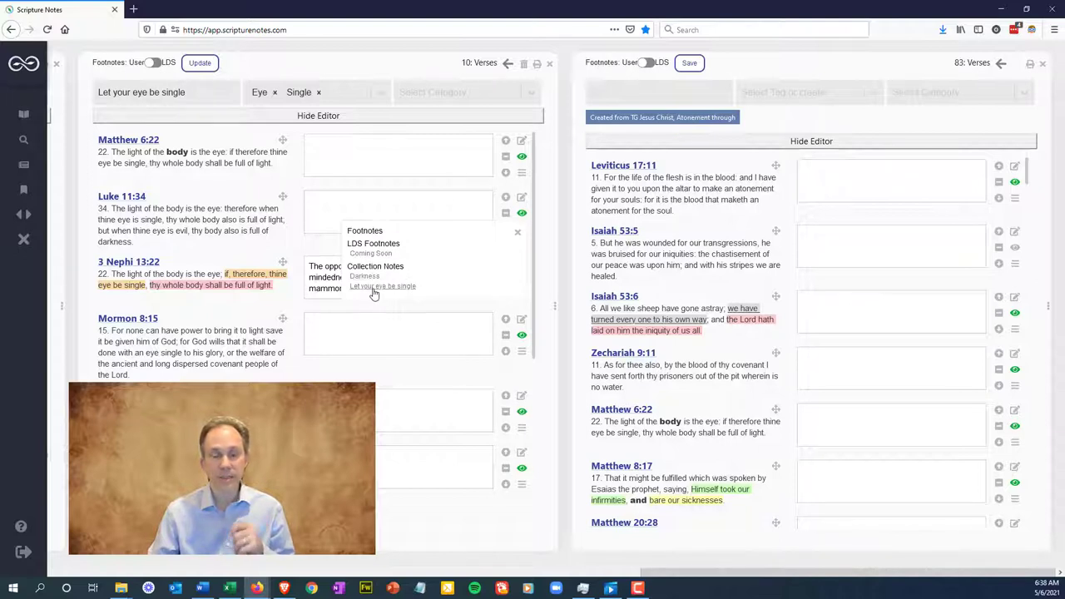
{"action": "left_click", "coordinate": [518, 233]}
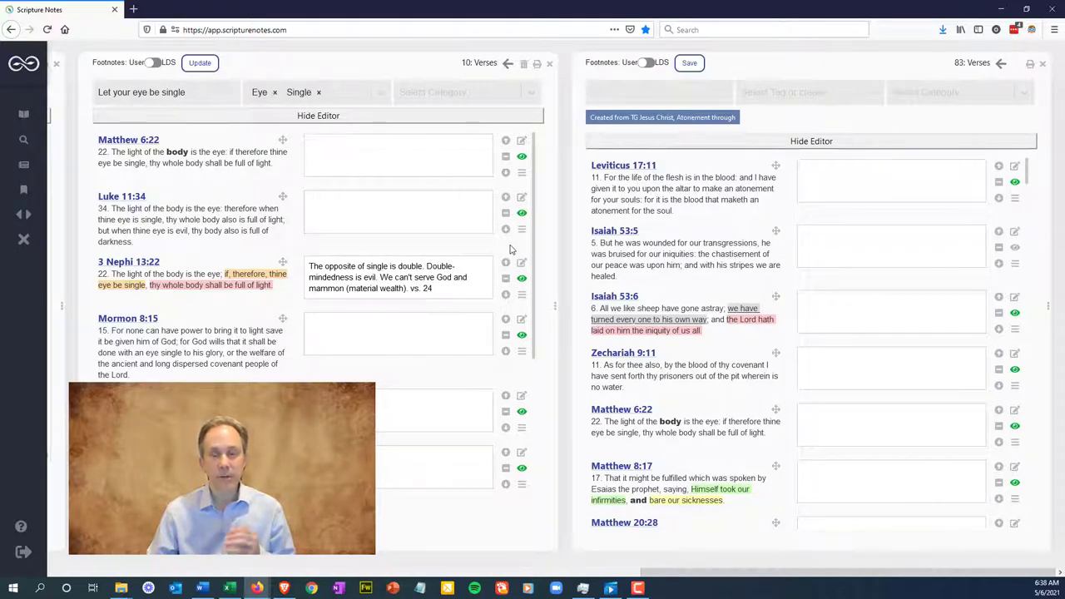
Filter Collections by 'eye' and limit the search panel to Collection Note
{"action": "left_click", "coordinate": [24, 164]}
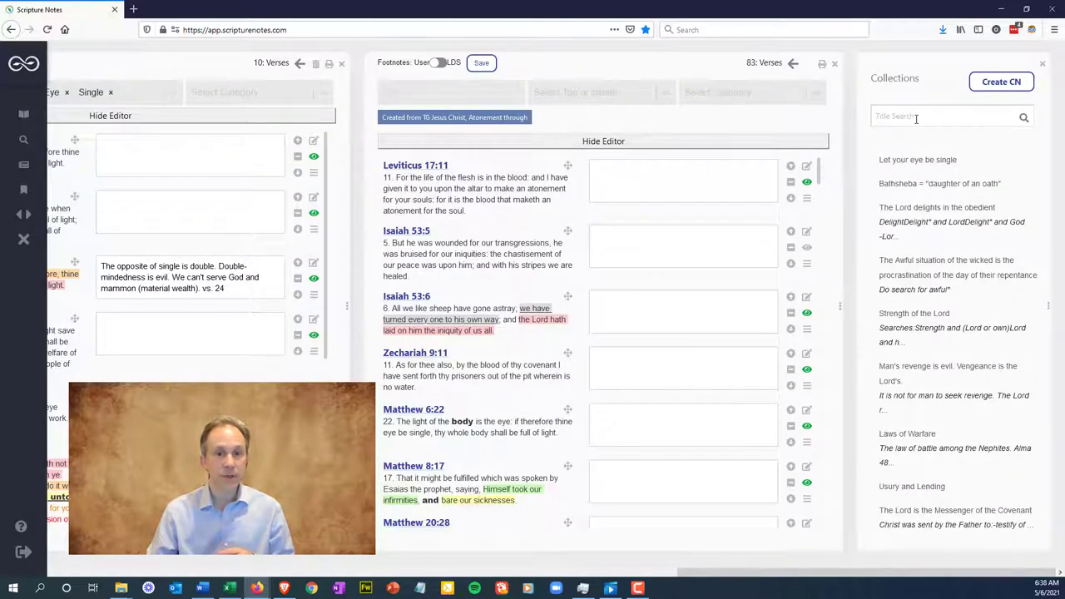
{"action": "type", "text": "eye"}
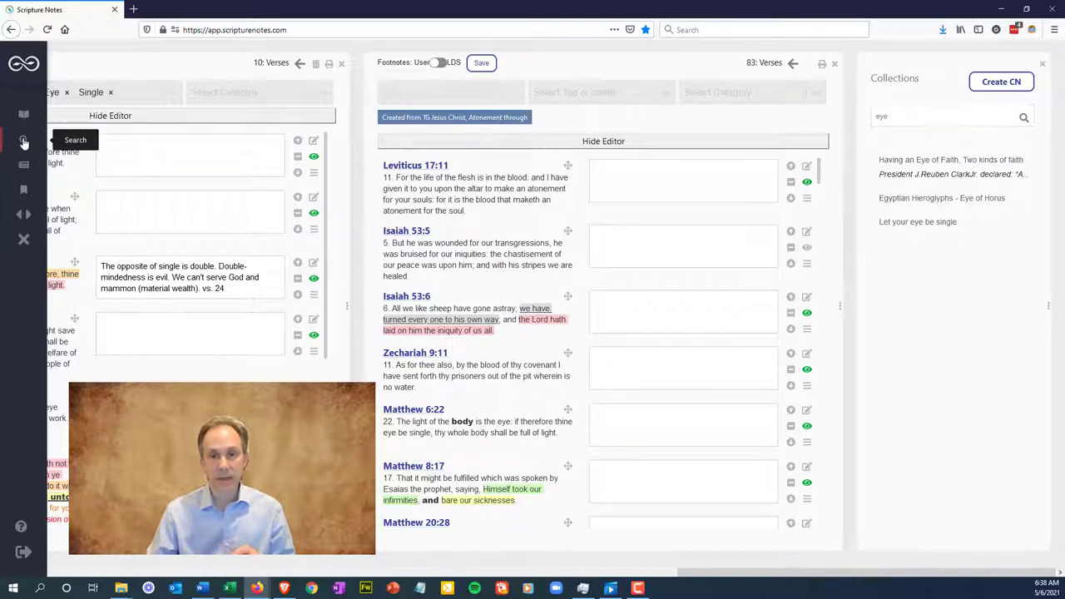
{"action": "left_click", "coordinate": [24, 142]}
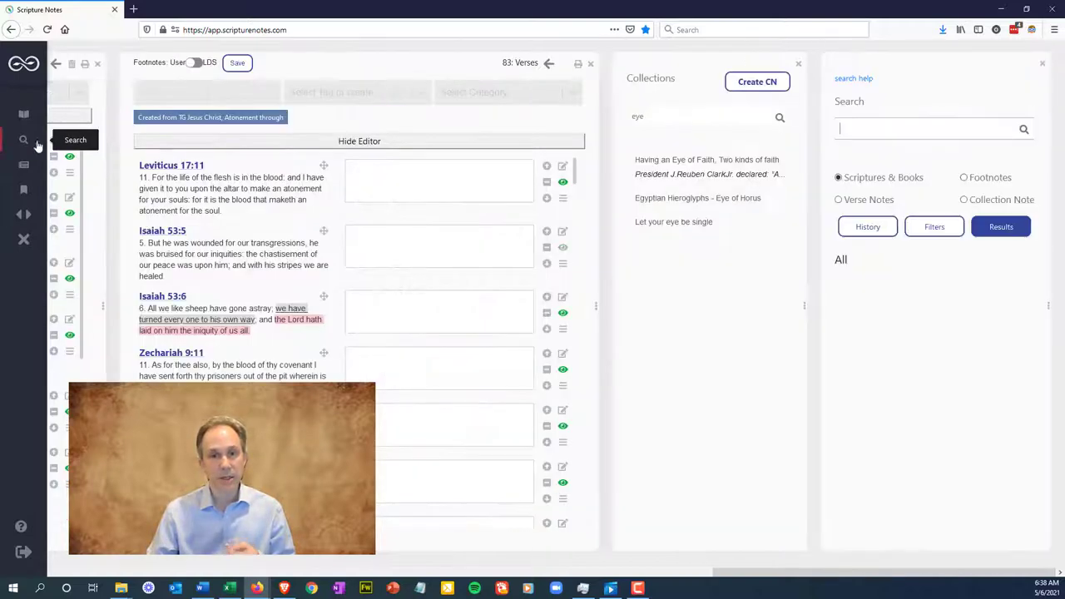
{"action": "left_click", "coordinate": [964, 201]}
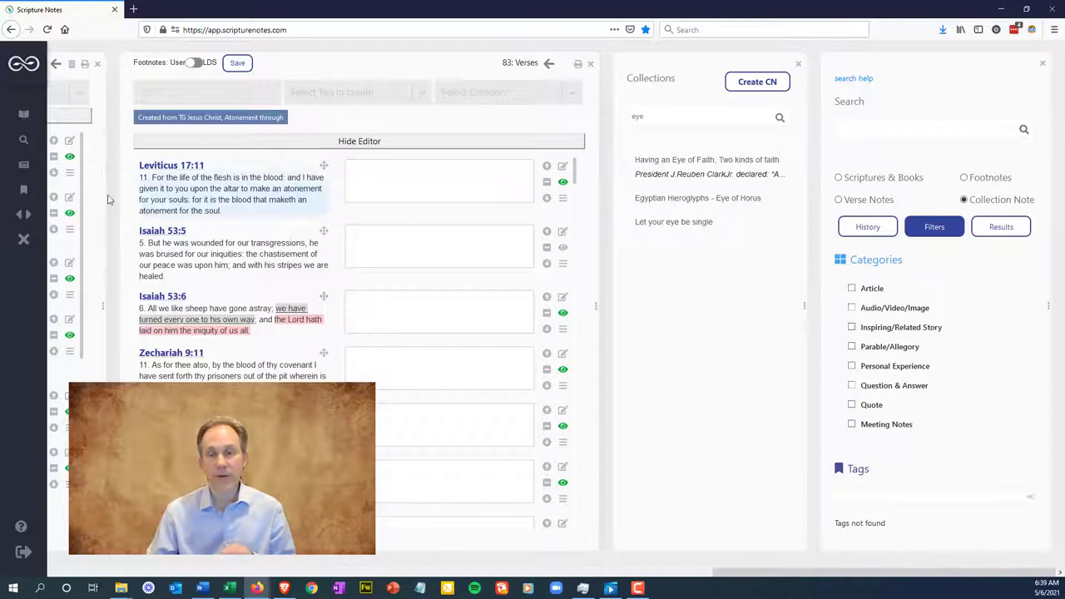
In the tag tree, list notes tagged Eye, then clear the tag filter
{"action": "left_click", "coordinate": [23, 191]}
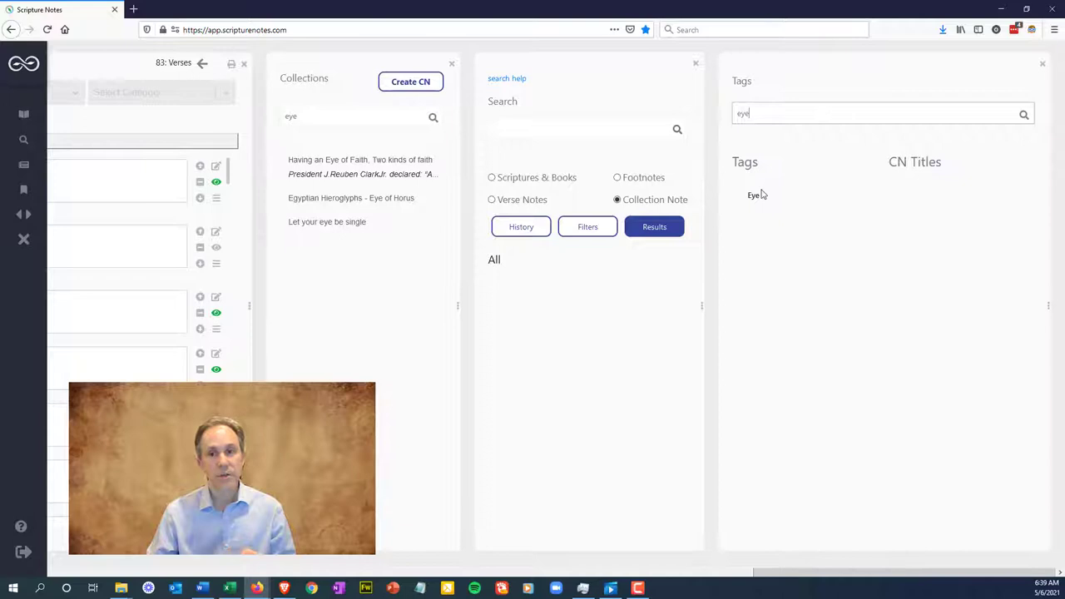
{"action": "left_click", "coordinate": [756, 196]}
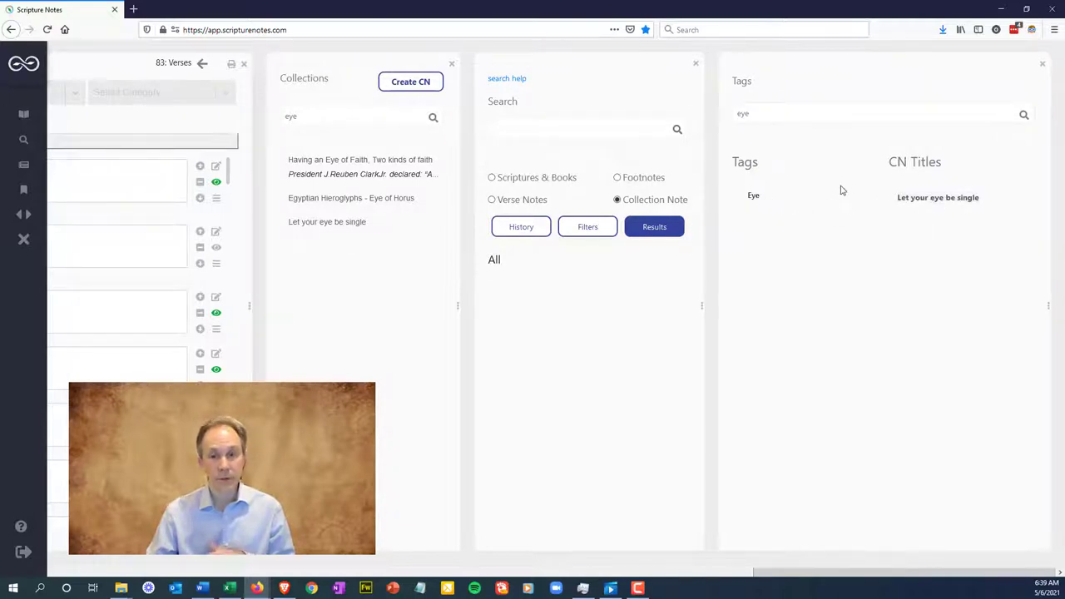
{"action": "left_click_drag", "start_coordinate": [766, 112], "coordinate": [693, 115]}
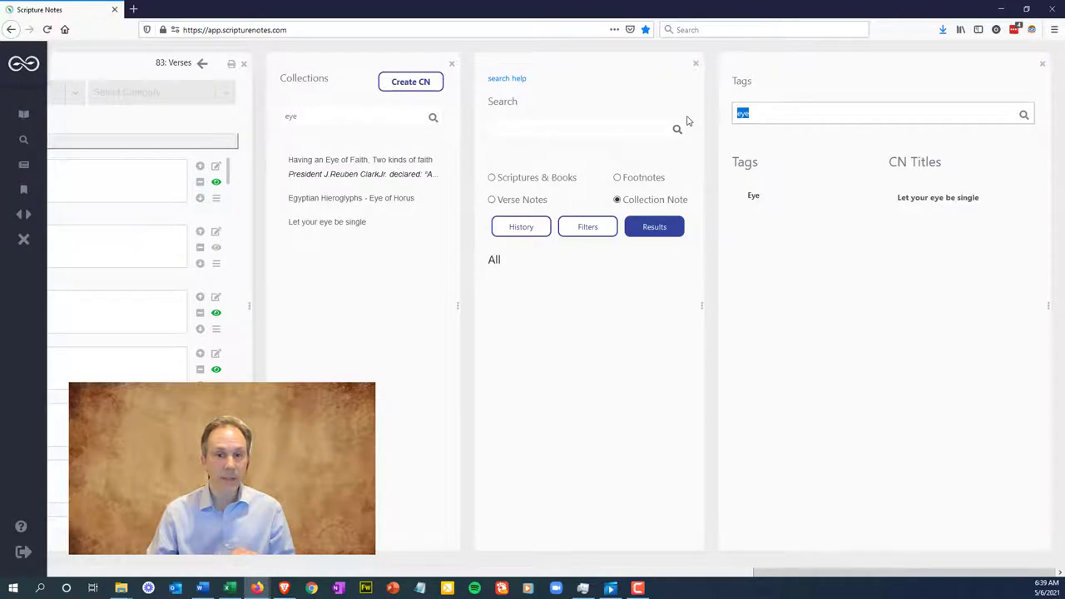
{"action": "key", "text": "BackSpace"}
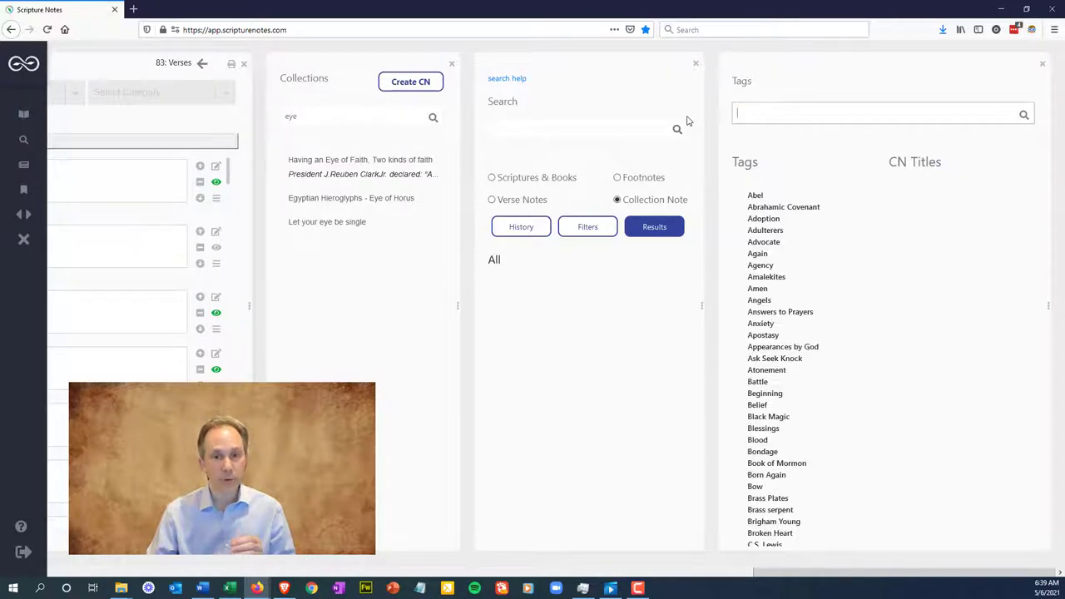
Start a collection note from the Topical Guide entry Jesus Christ, Advocate in Study Helps
{"action": "left_click", "coordinate": [26, 118]}
{"action": "left_click", "coordinate": [894, 248]}
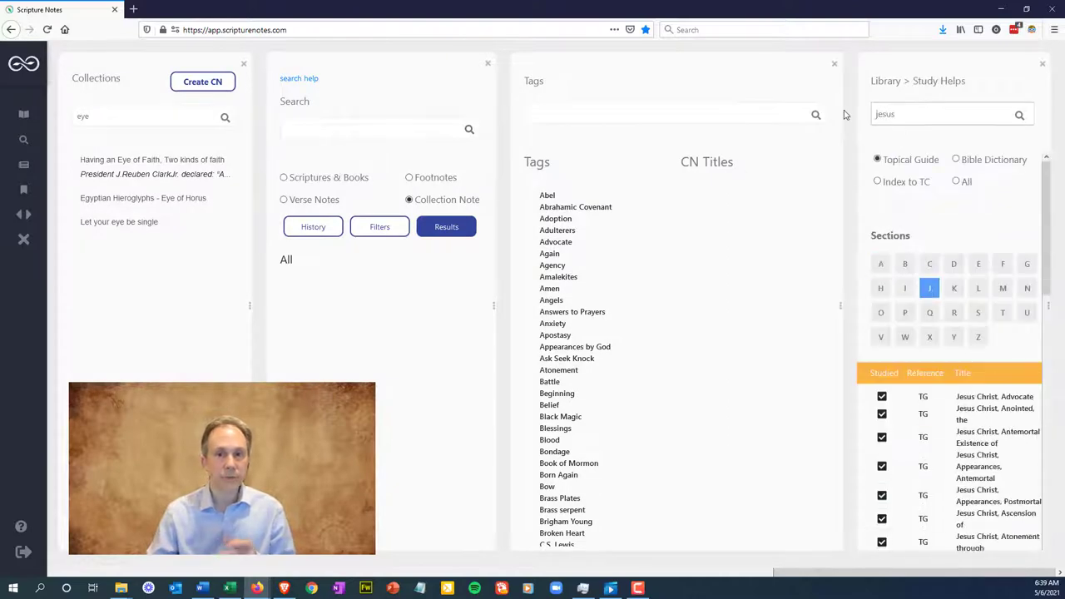
{"action": "left_click", "coordinate": [981, 391]}
{"action": "left_click", "coordinate": [1005, 167]}
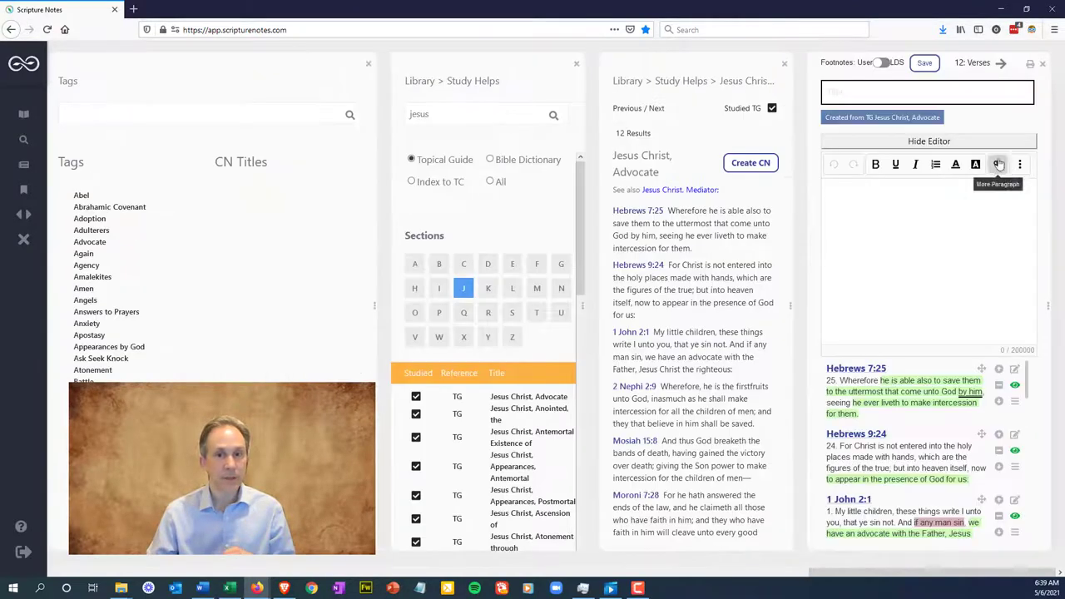
Title the note 'Jesus Christ, Advocate', tag it Jesus Christ:Advocate, and save it
{"action": "left_click", "coordinate": [1001, 63]}
{"action": "left_click", "coordinate": [668, 97]}
{"action": "type", "text": "Jesus Chri"}
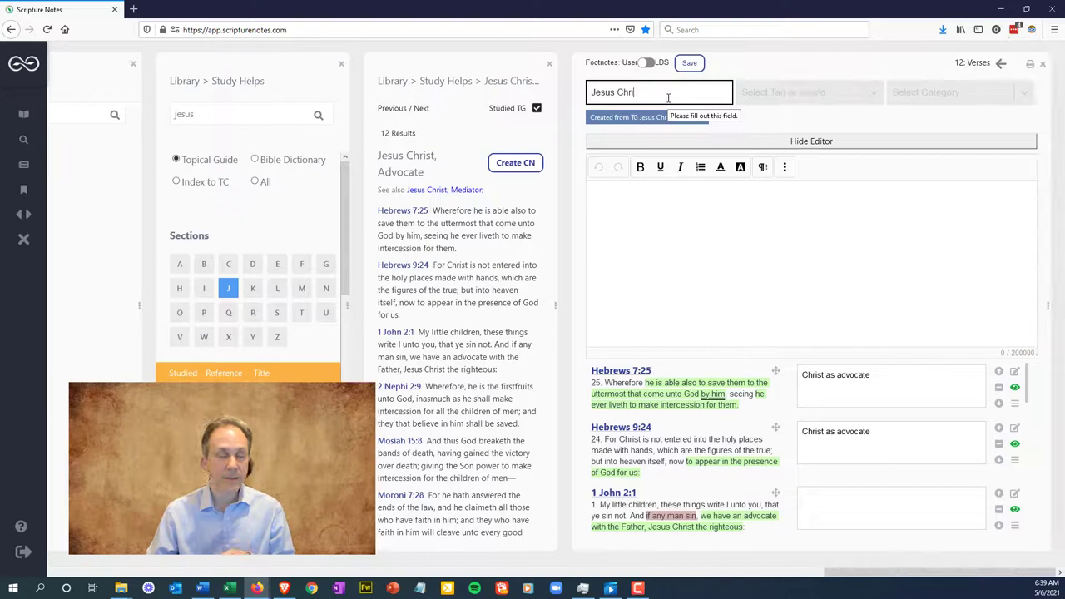
{"action": "type", "text": "st Advocate"}
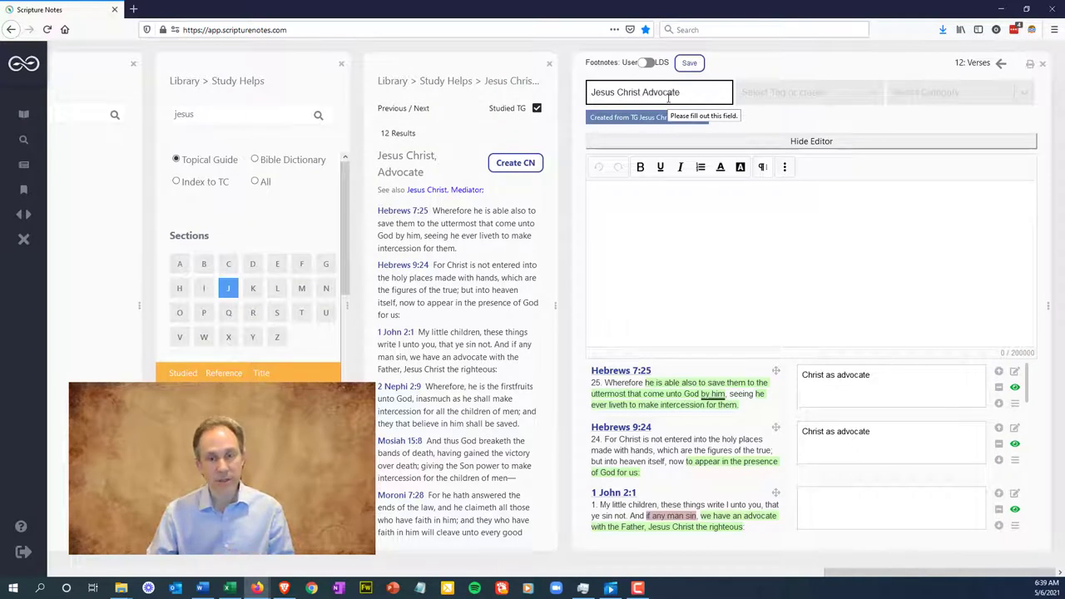
{"action": "key", "text": "ctrl+Left"}
{"action": "key", "text": "Left"}
{"action": "type", "text": ","}
{"action": "key", "text": "Tab"}
{"action": "type", "text": "Jesus Christ"}
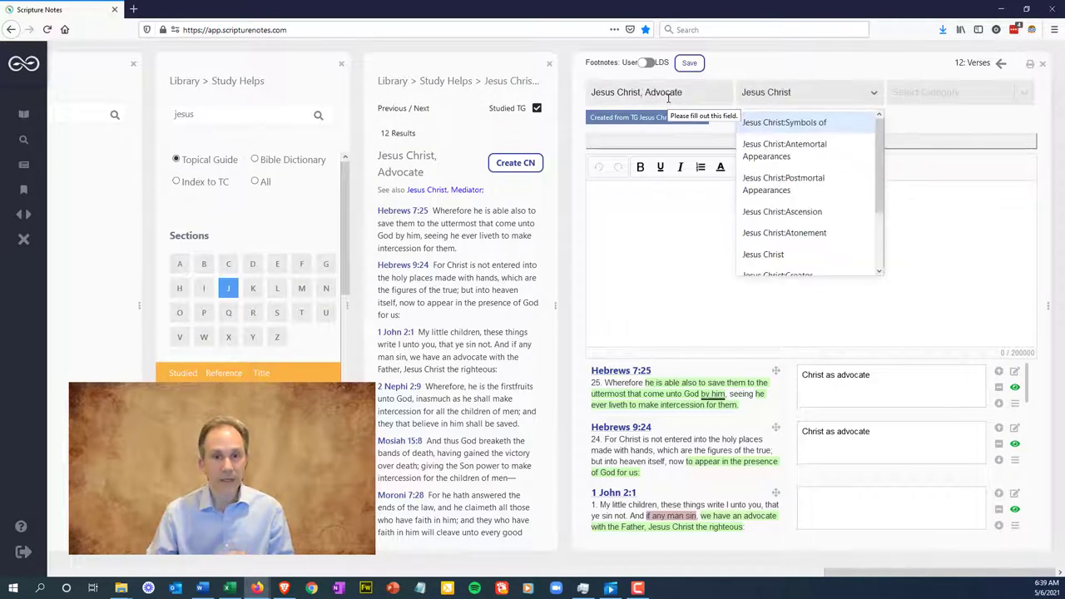
{"action": "type", "text": ":Advocate"}
{"action": "key", "text": "Return"}
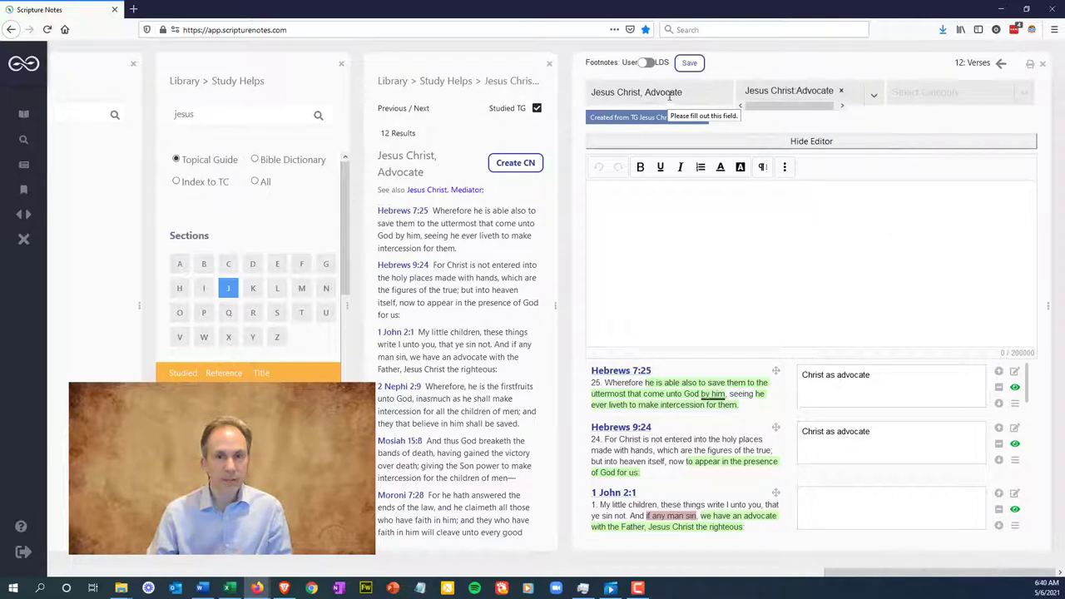
{"action": "left_click", "coordinate": [689, 63]}
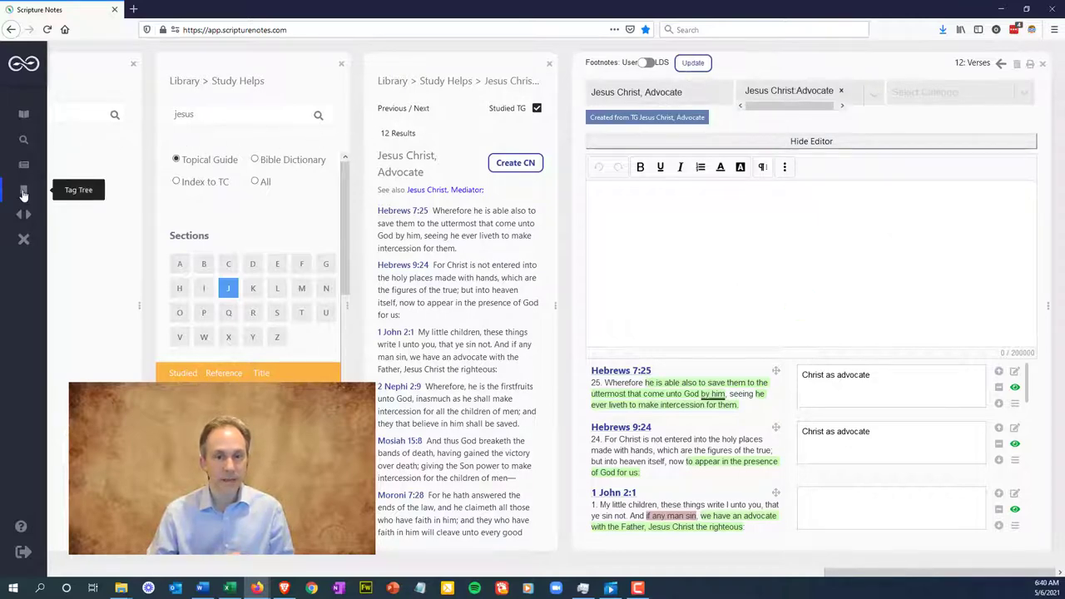
In the tag tree, expand Jesus Christ and select its Advocate sub-tag to list its notes
{"action": "left_click", "coordinate": [24, 194]}
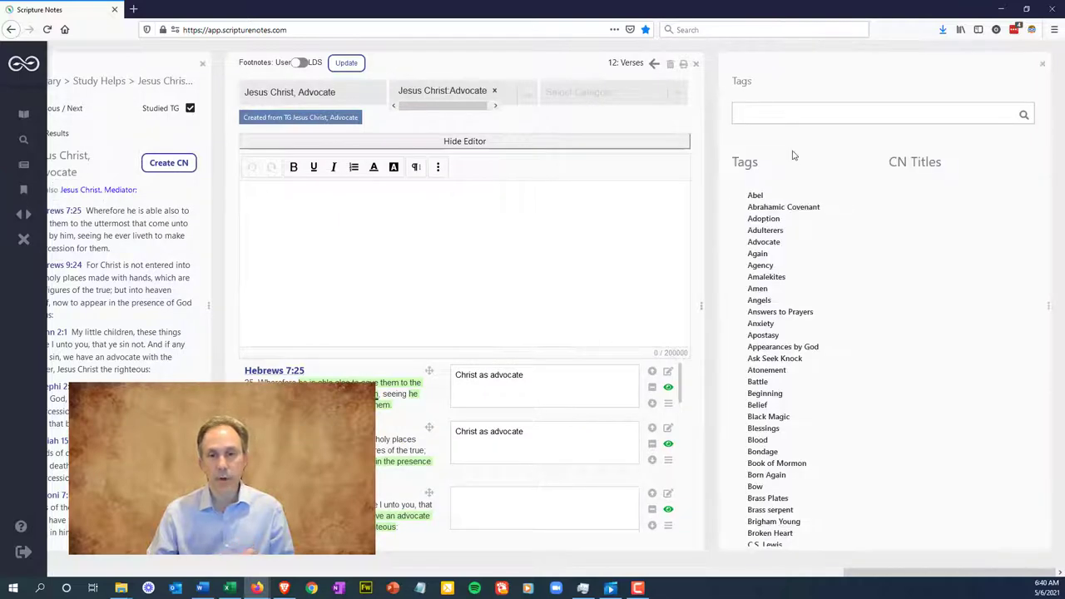
{"action": "scroll", "coordinate": [791, 312], "scroll_direction": "down", "scroll_amount": 10}
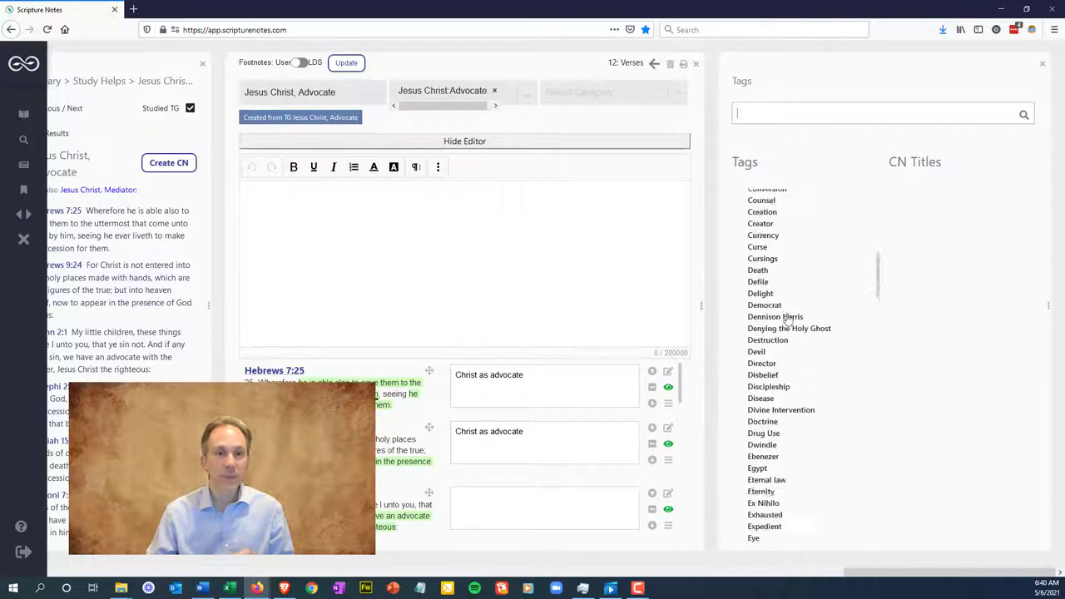
{"action": "scroll", "coordinate": [787, 319], "scroll_direction": "down", "scroll_amount": 12}
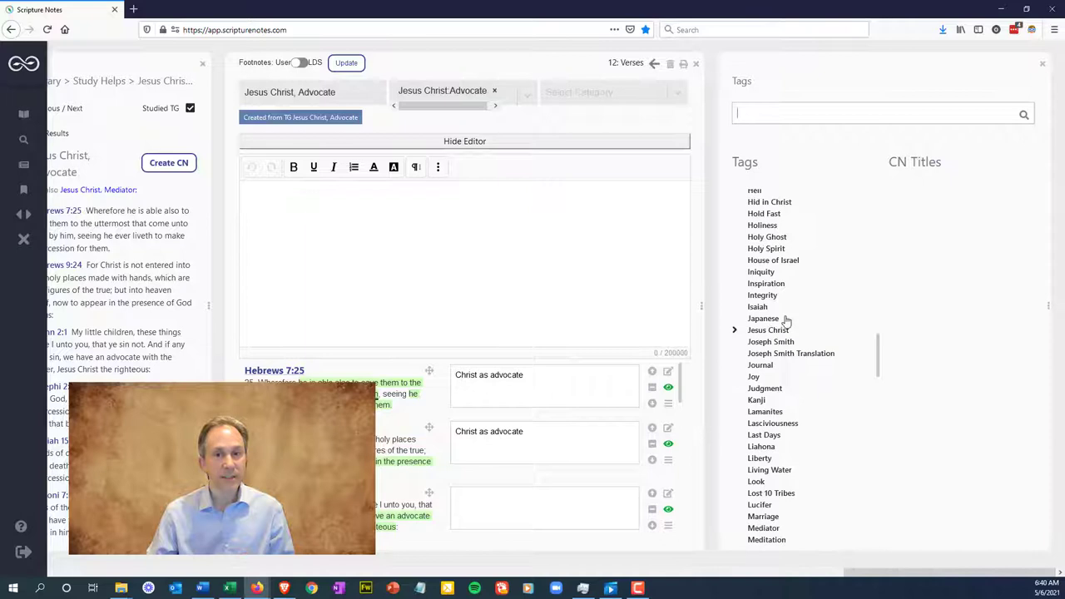
{"action": "left_click", "coordinate": [735, 331]}
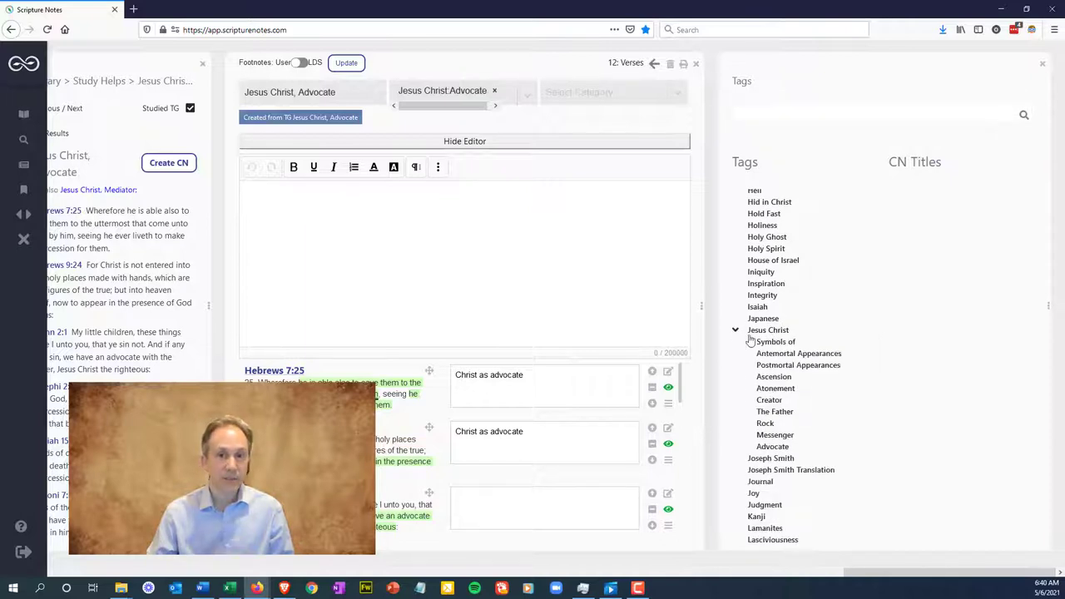
{"action": "left_click", "coordinate": [773, 448]}
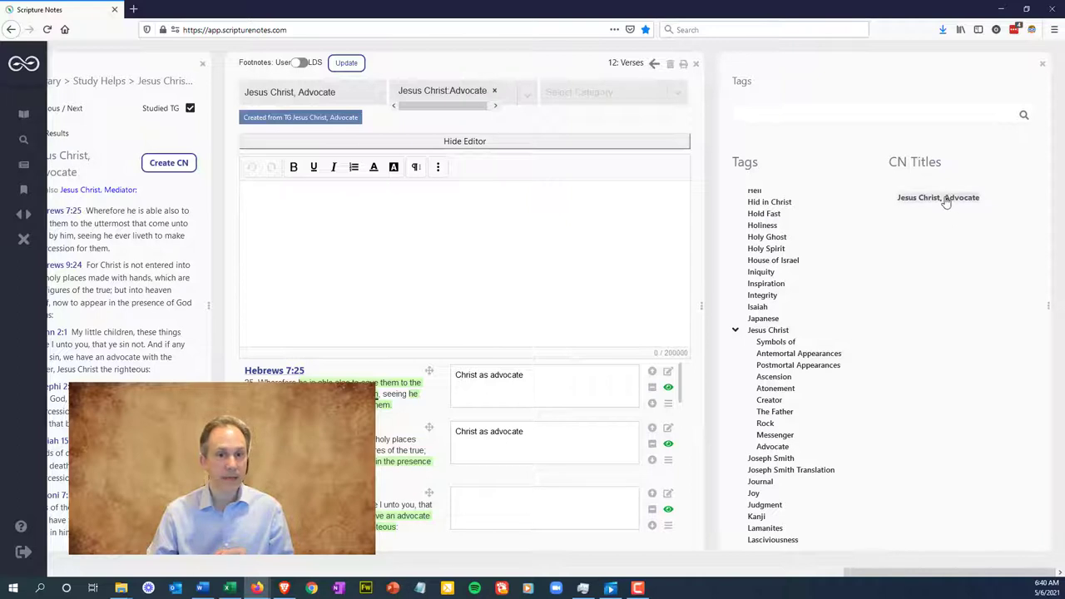